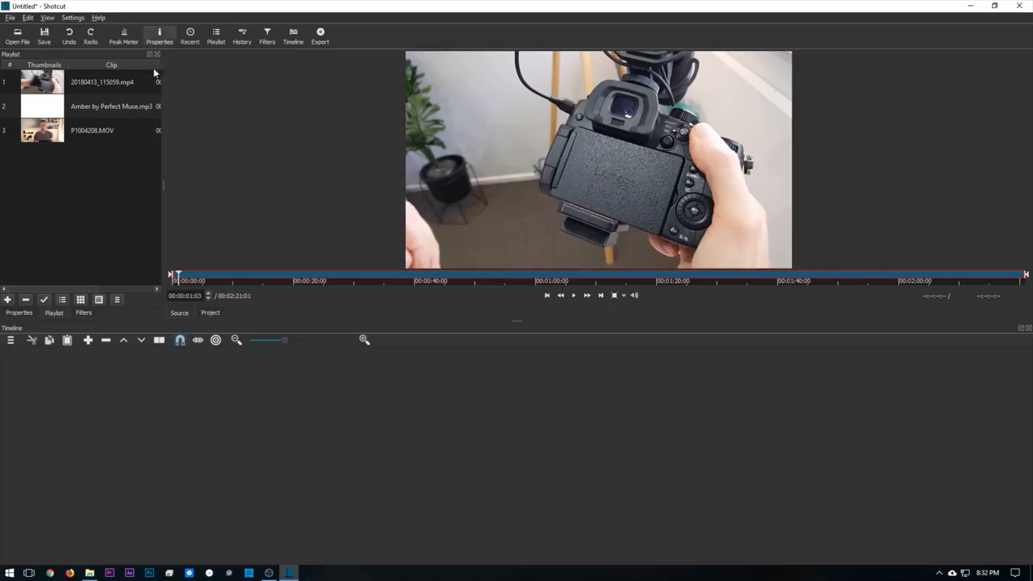
Review the imported playlist clips, and examine the properties and filters of 20180413_115059.mp4.
{"action": "left_click", "coordinate": [80, 88]}
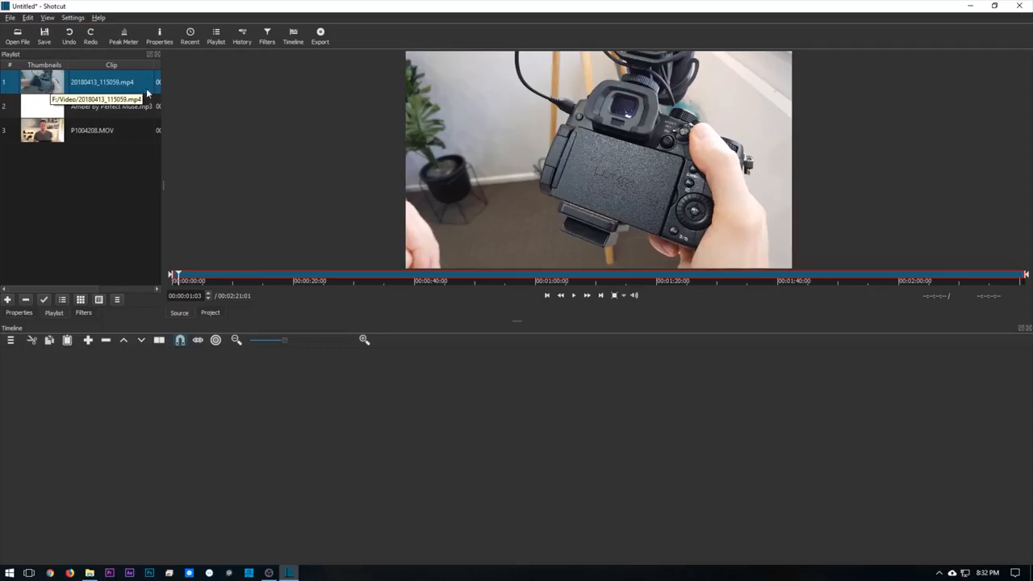
{"action": "left_click", "coordinate": [48, 109]}
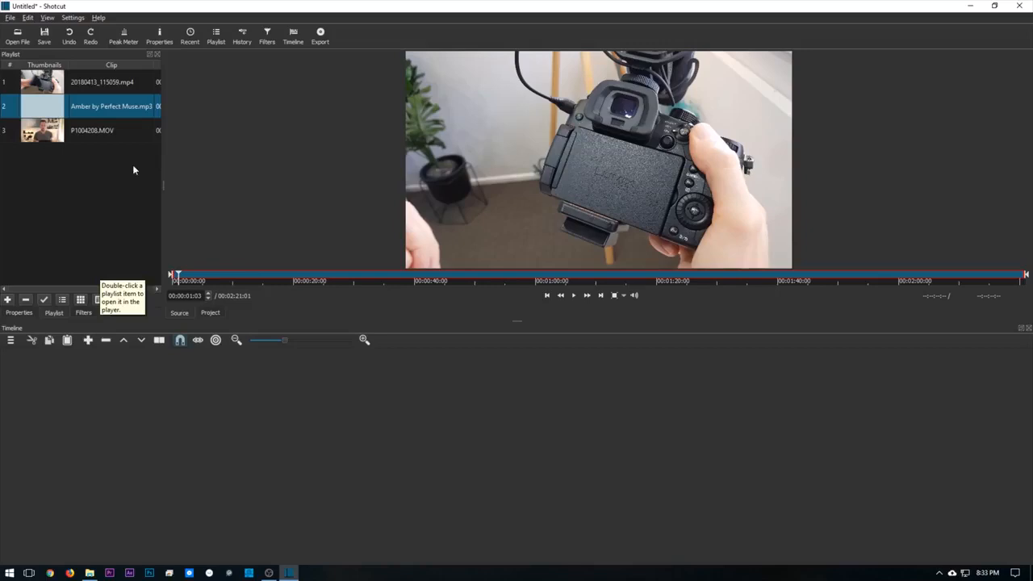
{"action": "left_click", "coordinate": [20, 314]}
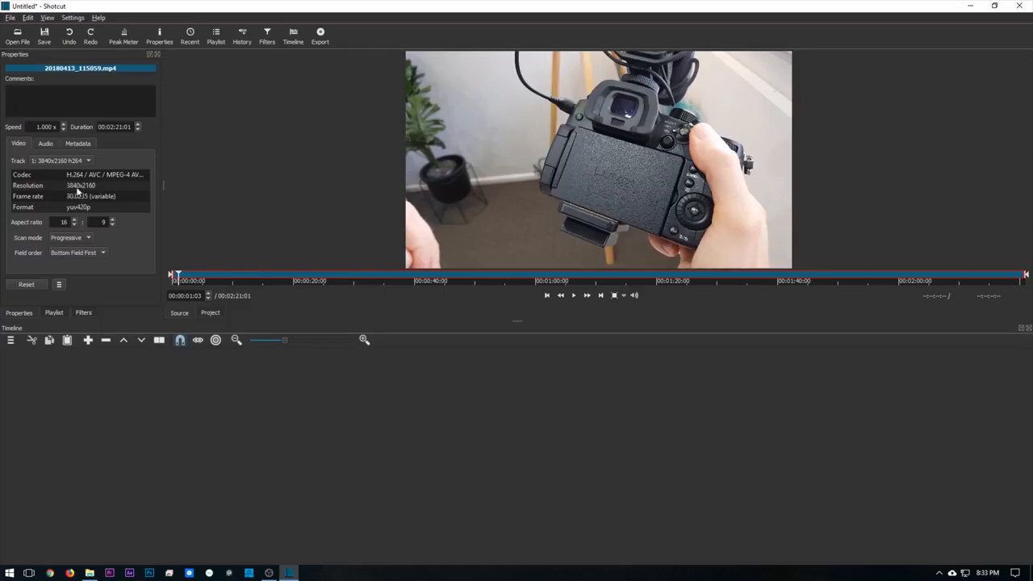
{"action": "left_click", "coordinate": [83, 313]}
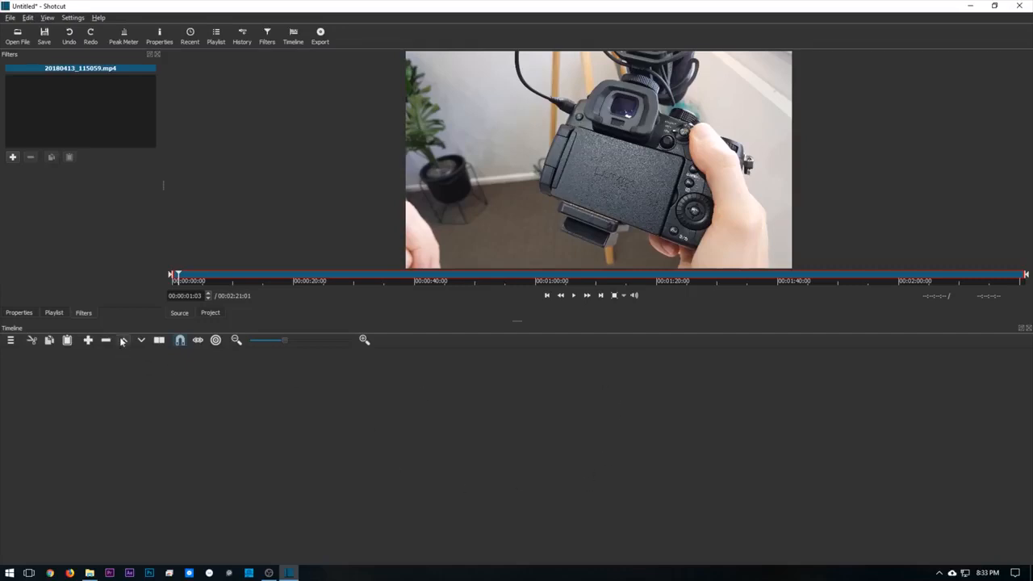
{"action": "left_click", "coordinate": [49, 313]}
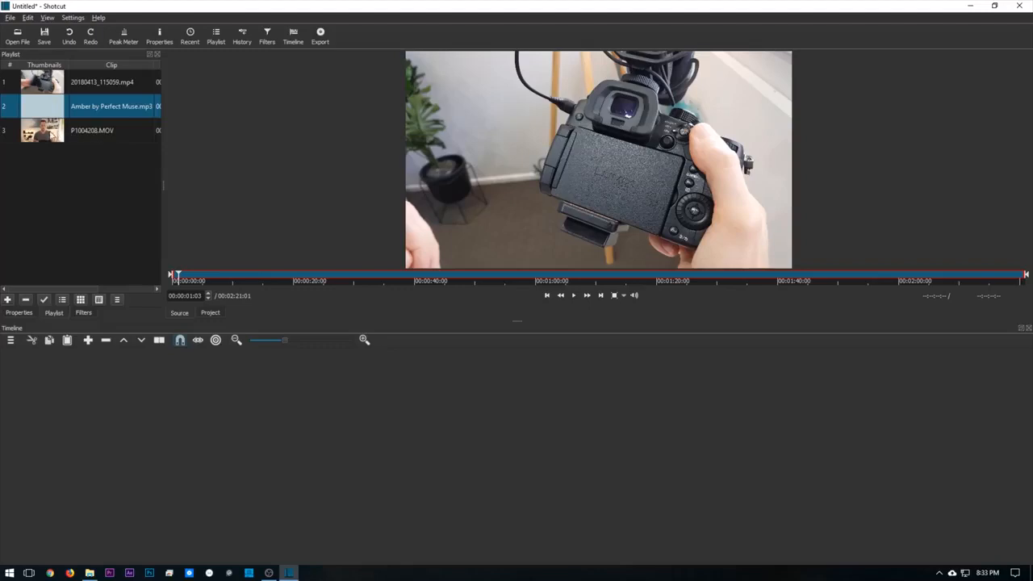
Add the P1004208.MOV clip from the playlist to the empty timeline as the first video track.
{"action": "left_click", "coordinate": [85, 131]}
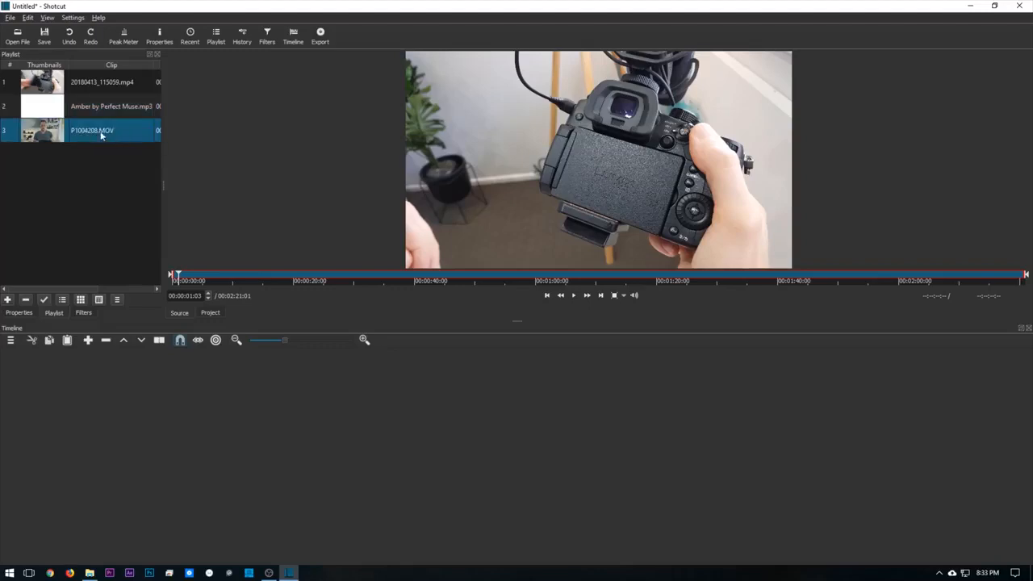
{"action": "left_click_drag", "start_coordinate": [88, 133], "coordinate": [373, 433]}
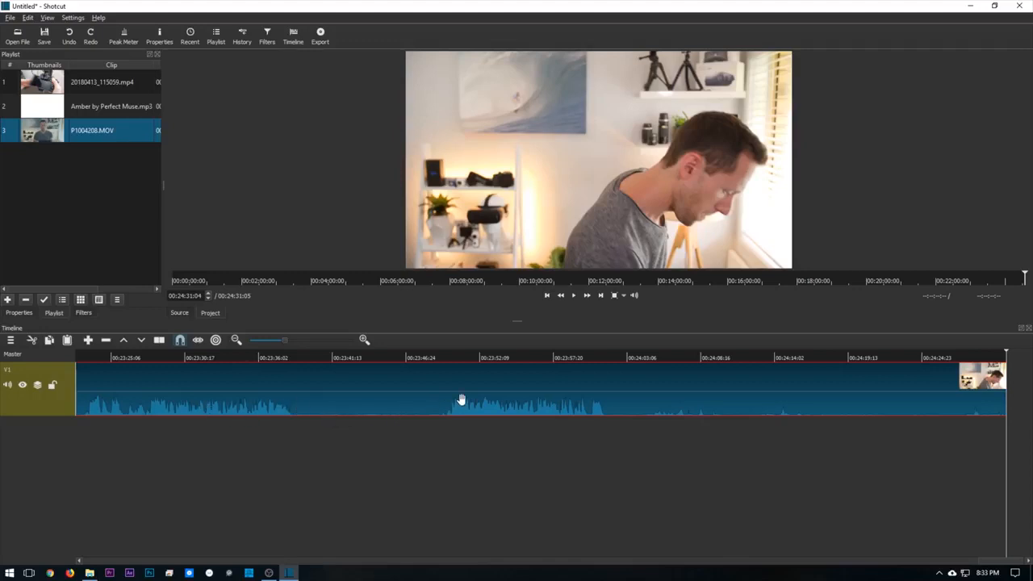
Preview a moment near the end of the timeline clip and view the whole clip's length in the timeline.
{"action": "left_click_drag", "start_coordinate": [296, 358], "coordinate": [524, 353]}
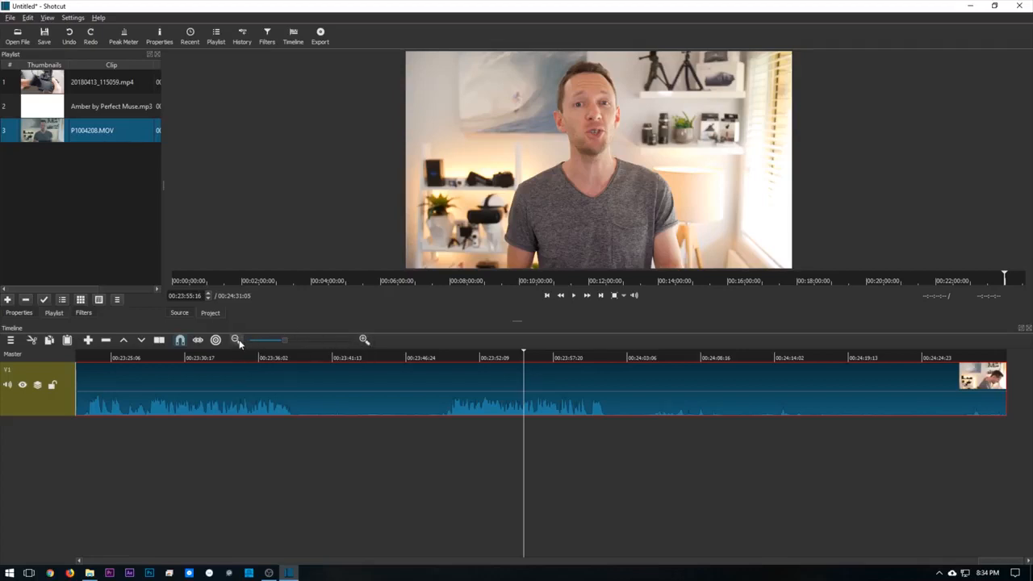
{"action": "left_click", "coordinate": [236, 340]}
{"action": "left_click", "coordinate": [237, 340]}
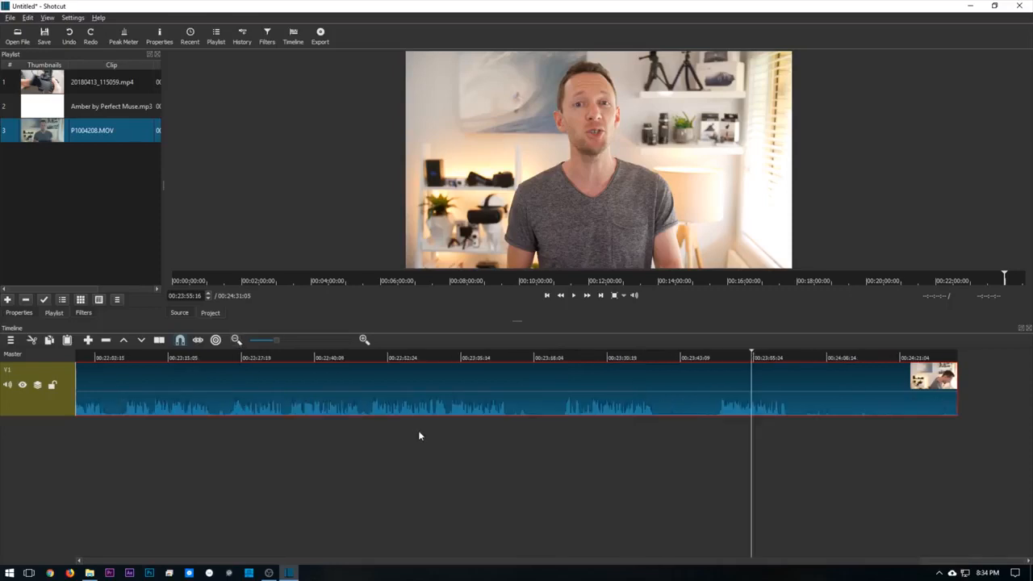
{"action": "scroll", "coordinate": [418, 435], "scroll_direction": "down", "scroll_amount": 1}
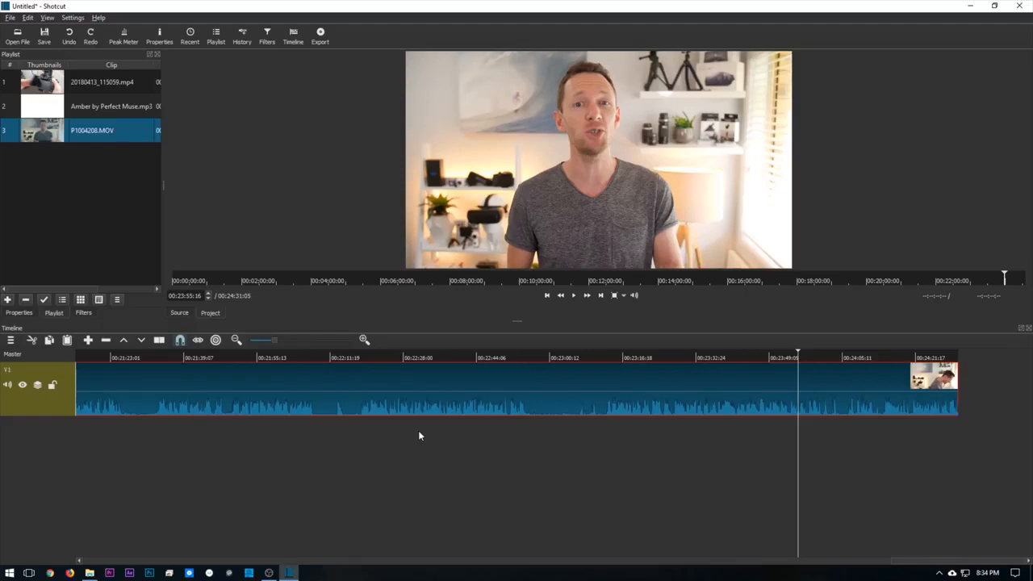
{"action": "scroll", "coordinate": [418, 436], "scroll_direction": "down", "scroll_amount": 1}
{"action": "scroll", "coordinate": [418, 436], "scroll_direction": "down", "scroll_amount": 5}
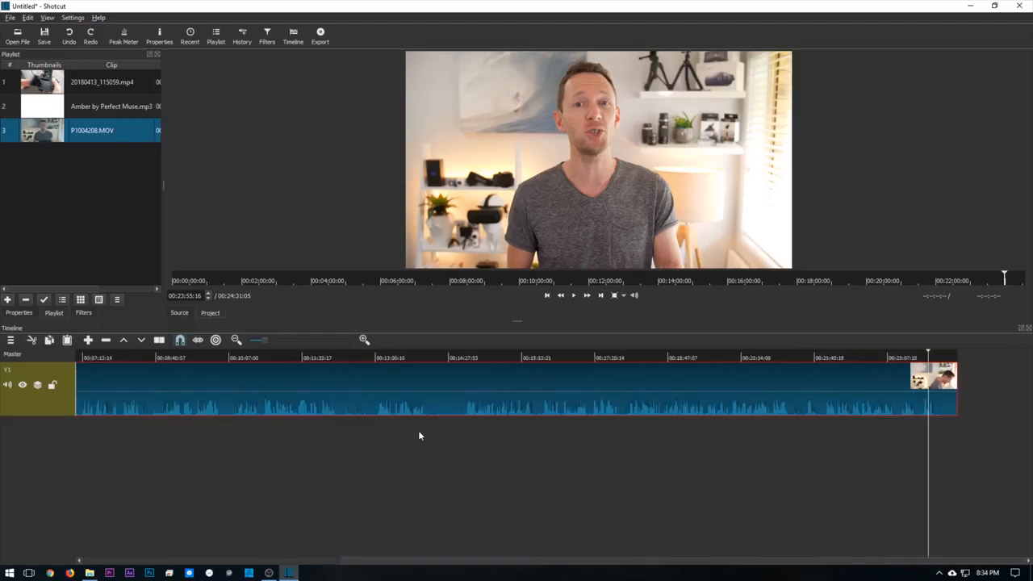
{"action": "scroll", "coordinate": [420, 436], "scroll_direction": "down", "scroll_amount": 2}
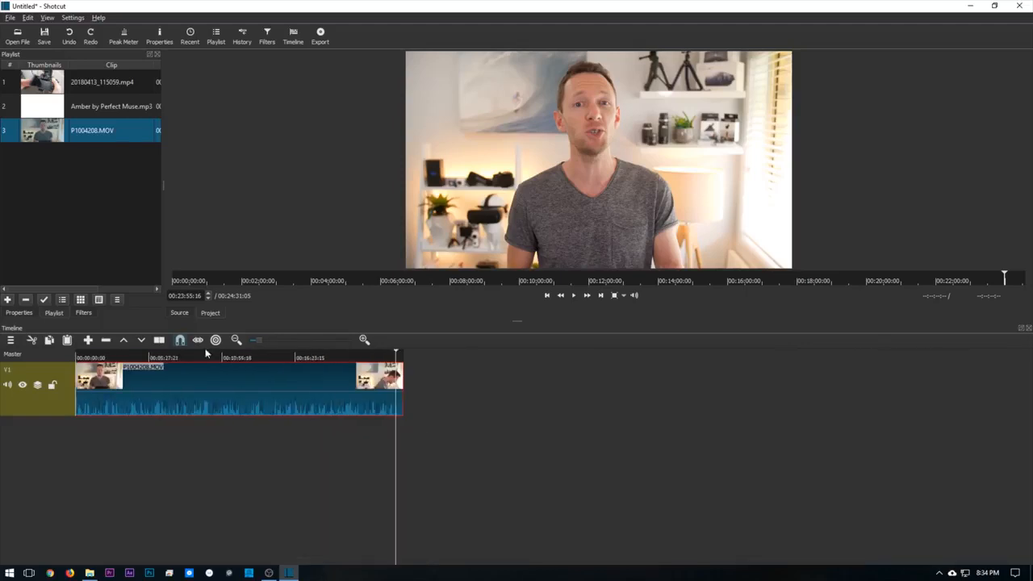
{"action": "left_click", "coordinate": [397, 353]}
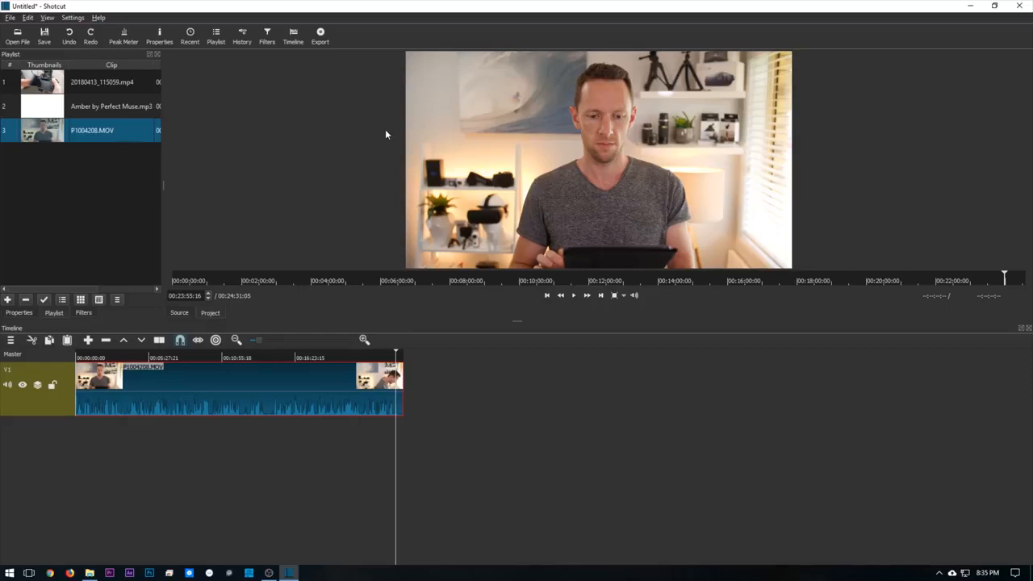
Set the project's video mode to UHD 2160p 25 fps.
{"action": "left_click", "coordinate": [73, 18]}
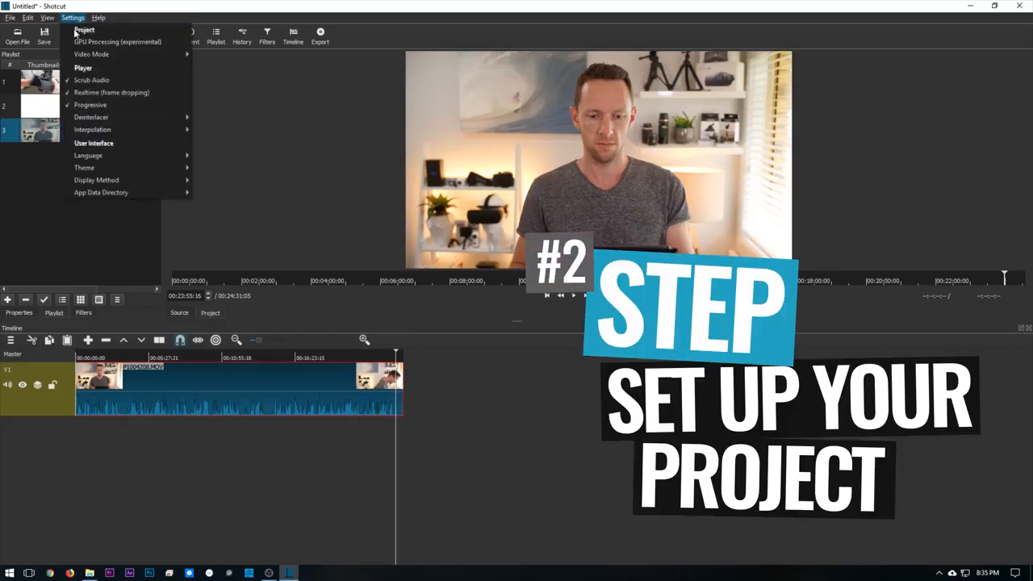
{"action": "mouse_move", "coordinate": [89, 57]}
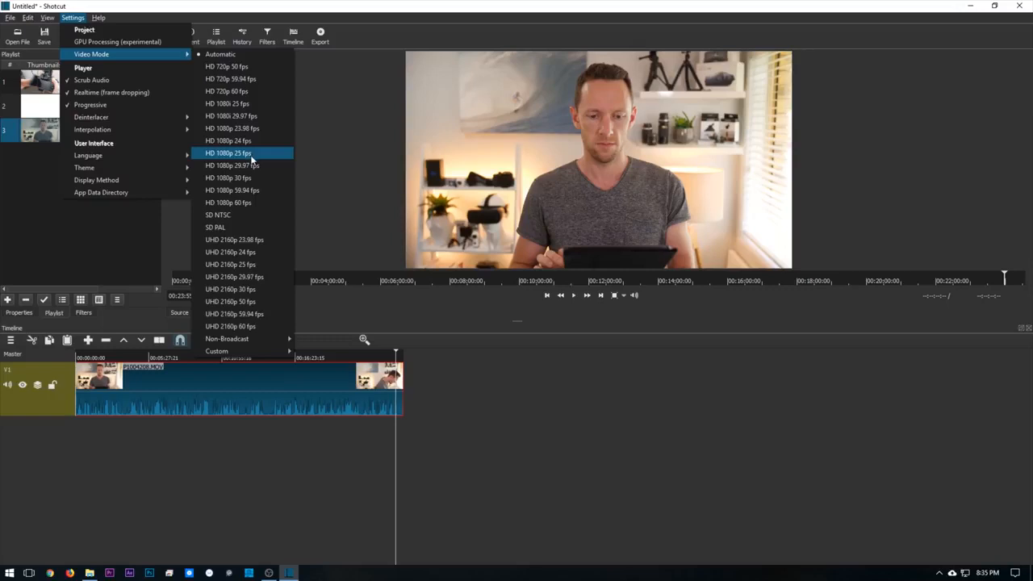
{"action": "left_click", "coordinate": [250, 266]}
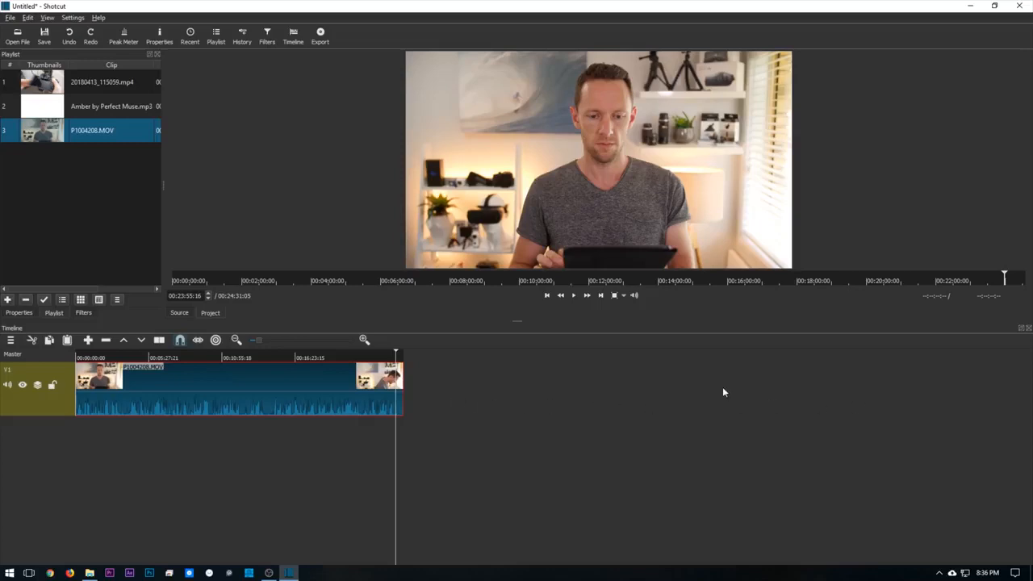
Split the timeline clip at 00:00:09:17, just before the speech starts.
{"action": "left_click", "coordinate": [81, 357]}
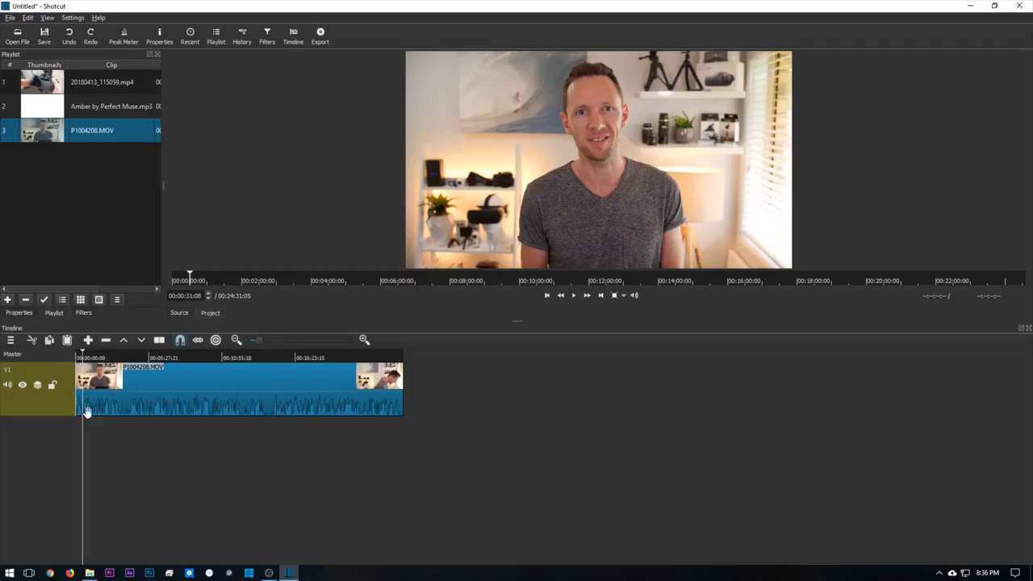
{"action": "left_click_drag", "start_coordinate": [255, 340], "coordinate": [310, 344]}
{"action": "left_click", "coordinate": [108, 352]}
{"action": "left_click_drag", "start_coordinate": [105, 354], "coordinate": [343, 363]}
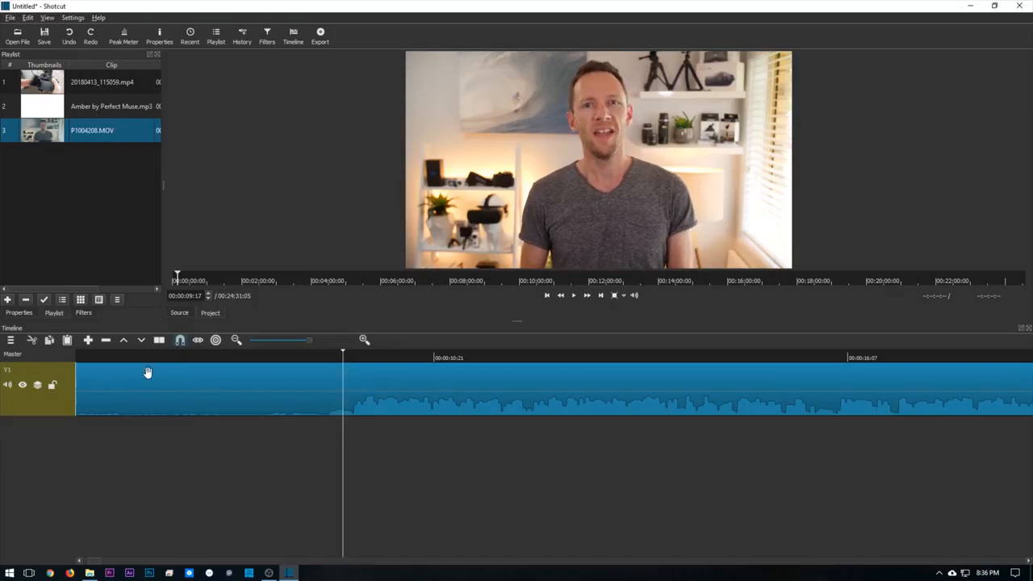
{"action": "right_click", "coordinate": [330, 385]}
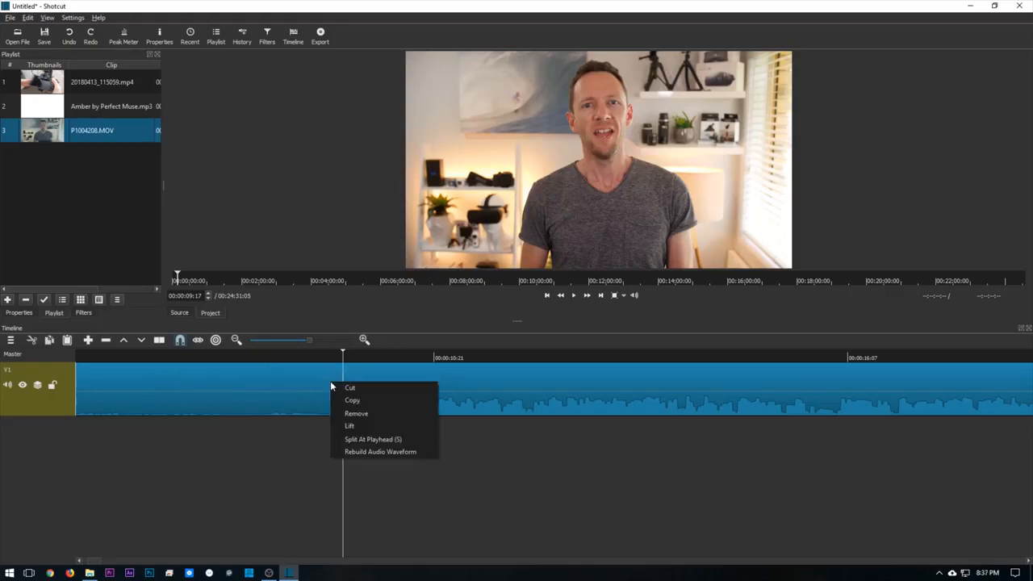
{"action": "left_click", "coordinate": [397, 441]}
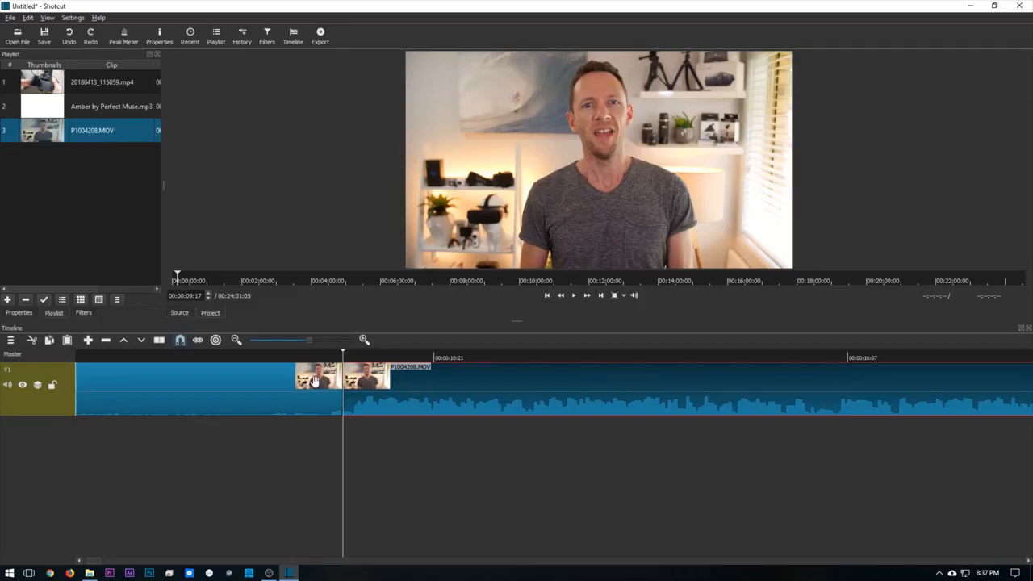
Delete the unwanted opening segment before the split and remove the empty gap on track V1.
{"action": "left_click", "coordinate": [243, 384]}
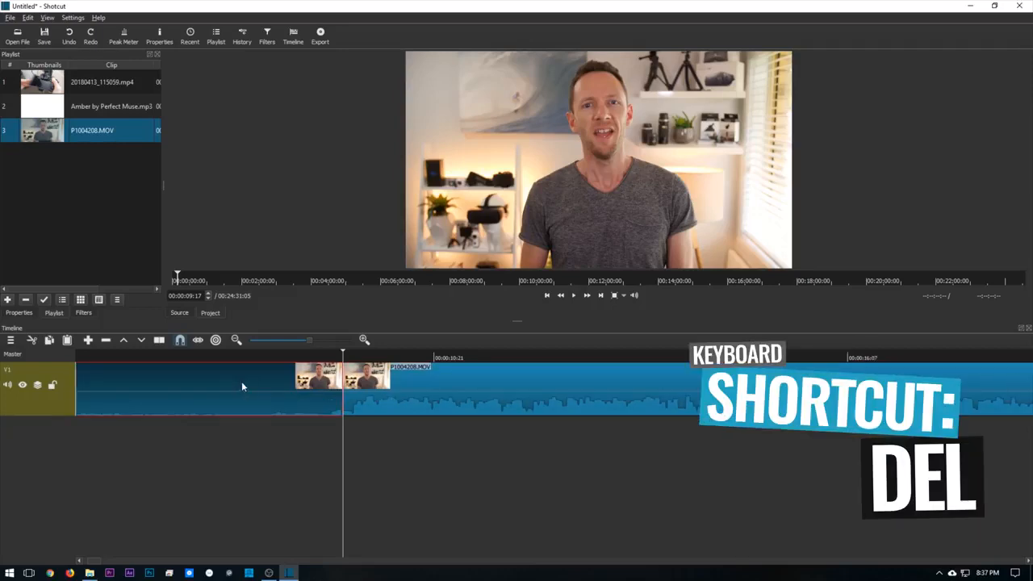
{"action": "key", "text": "Delete"}
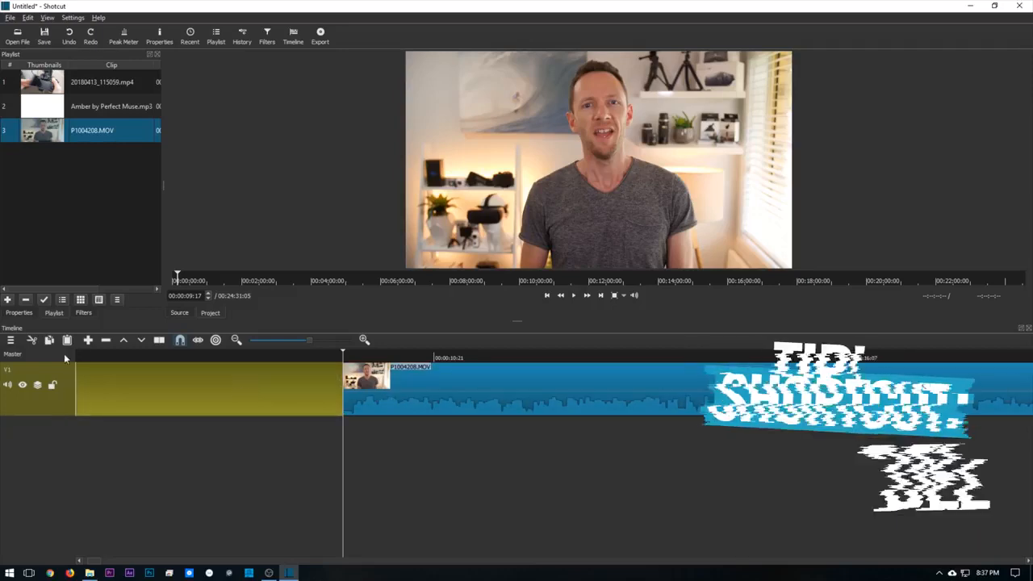
{"action": "right_click", "coordinate": [215, 387]}
{"action": "left_click", "coordinate": [237, 389]}
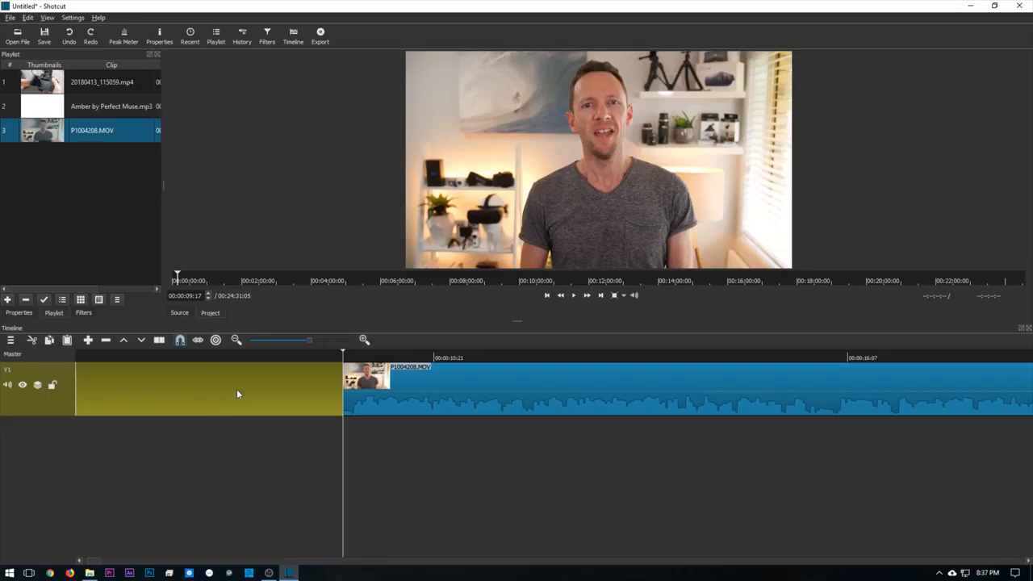
Split the timeline clip near its end at 00:23:52:01, right after the last speech.
{"action": "left_click", "coordinate": [81, 356]}
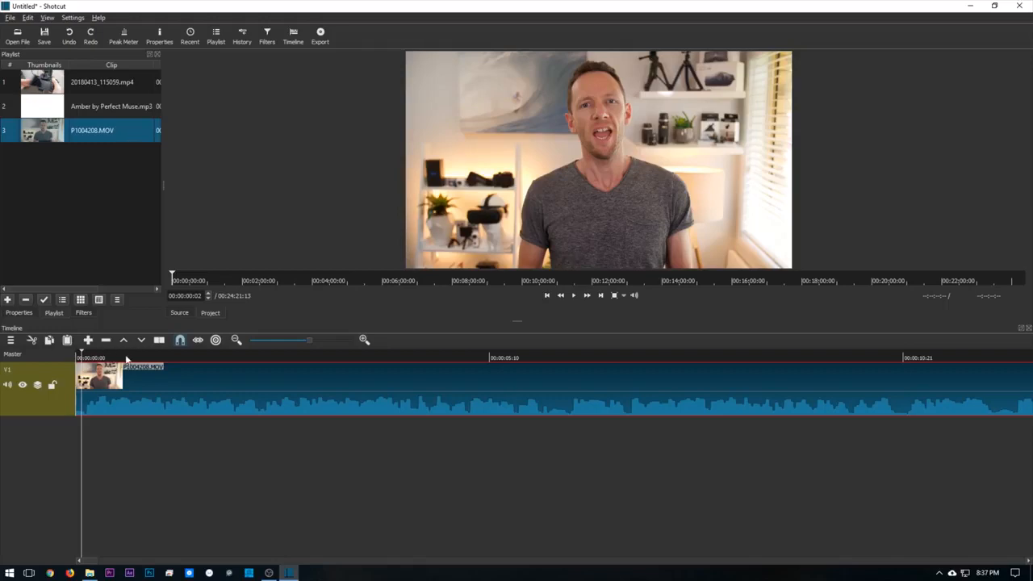
{"action": "key", "text": "minus"}
{"action": "key", "text": "minus"}
{"action": "key", "text": "minus"}
{"action": "key", "text": "minus"}
{"action": "key", "text": "minus"}
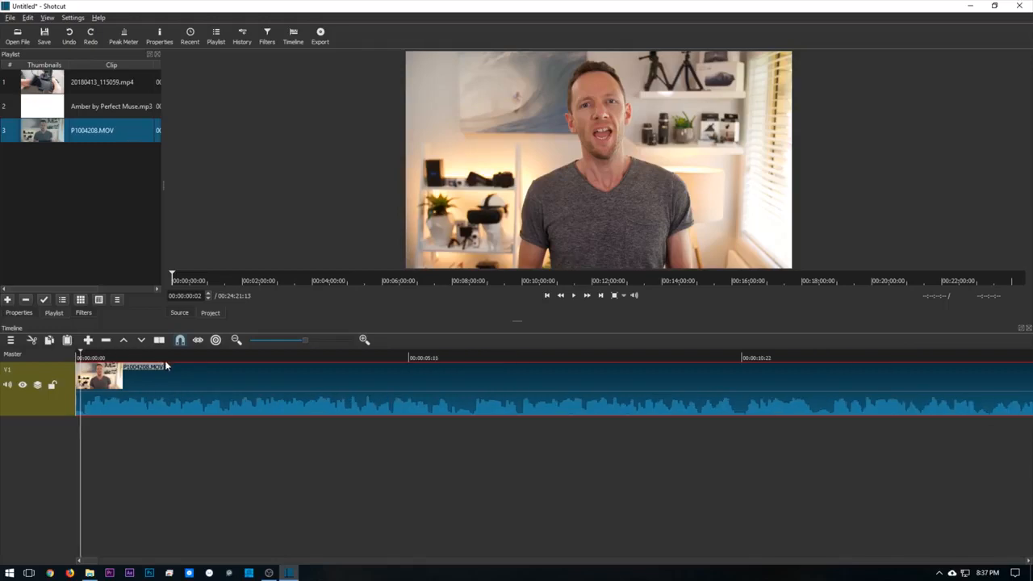
{"action": "key", "text": "minus"}
{"action": "key", "text": "minus"}
{"action": "key", "text": "minus"}
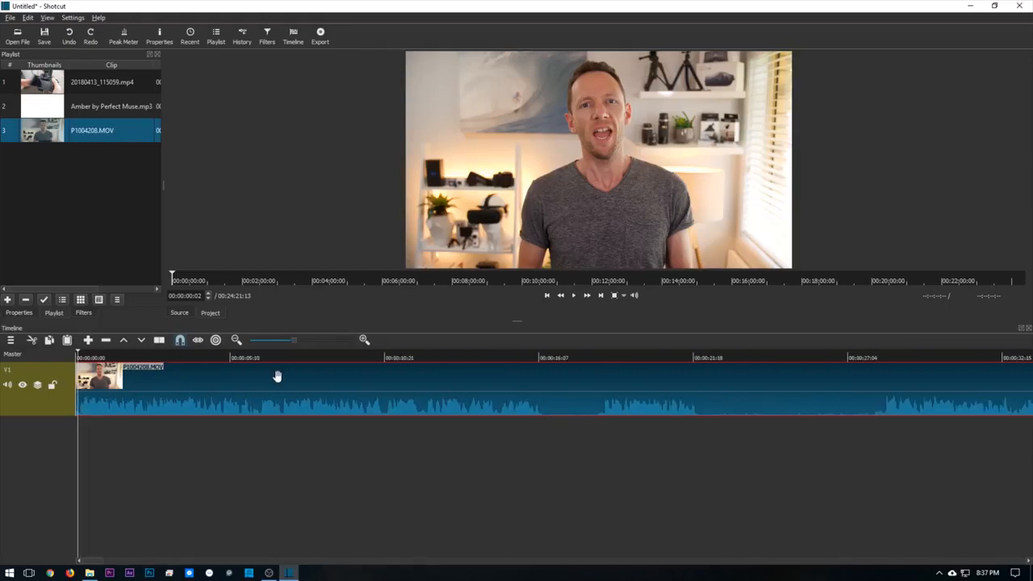
{"action": "key", "text": "minus"}
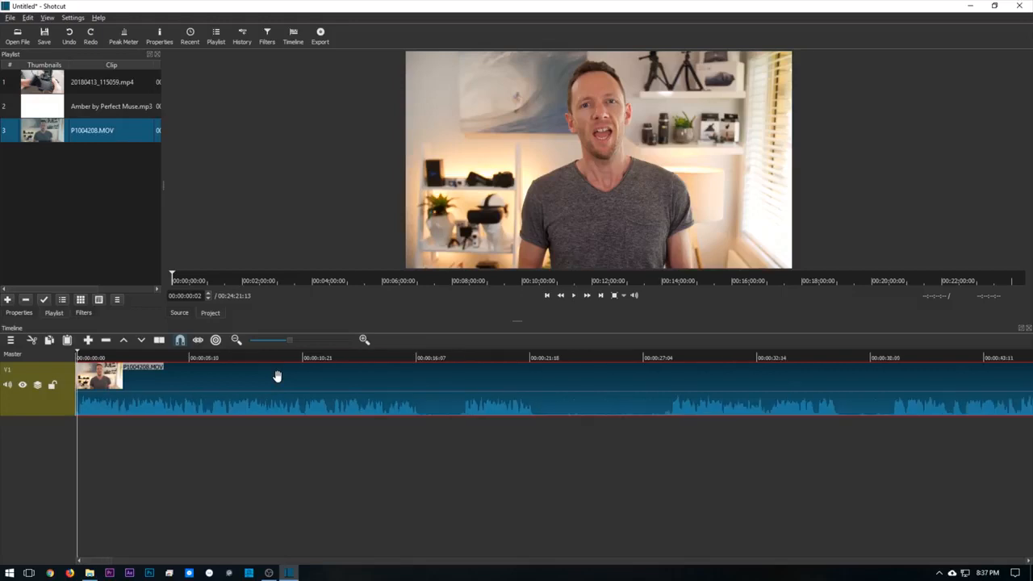
{"action": "key", "text": "0"}
{"action": "left_click", "coordinate": [692, 356]}
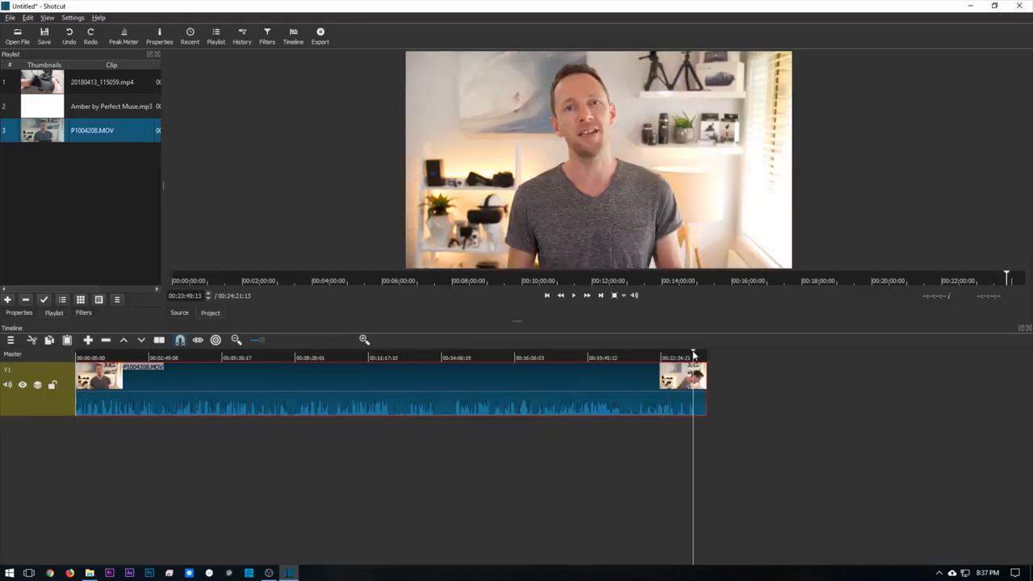
{"action": "key", "text": "equal"}
{"action": "key", "text": "equal"}
{"action": "key", "text": "equal"}
{"action": "key", "text": "equal"}
{"action": "key", "text": "equal"}
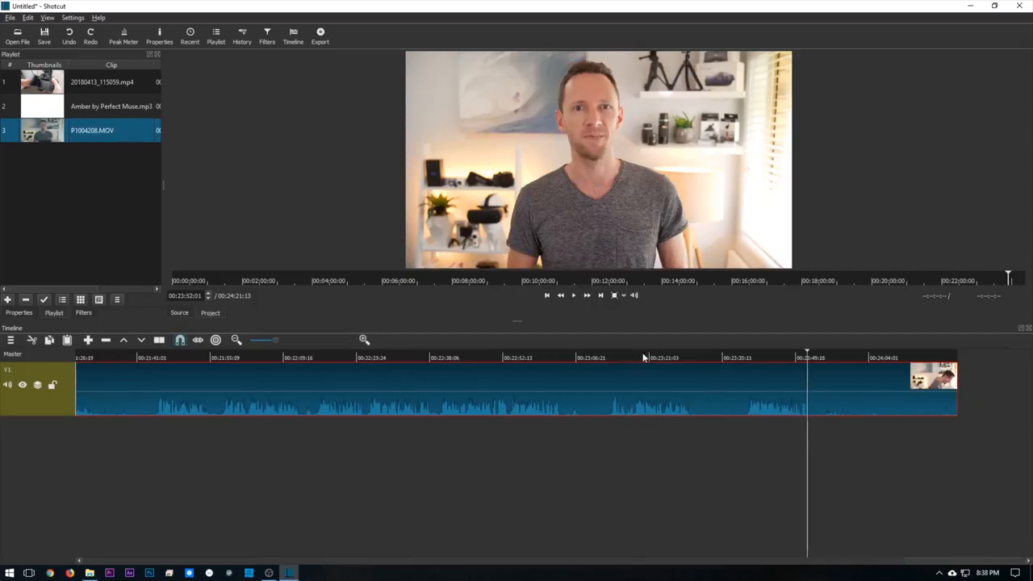
{"action": "left_click_drag", "start_coordinate": [654, 358], "coordinate": [808, 358]}
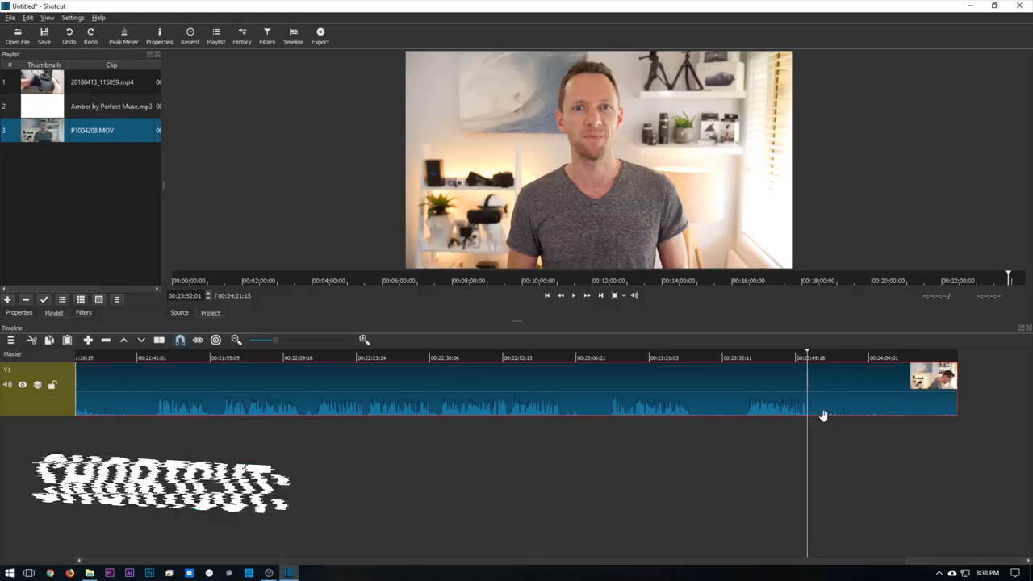
{"action": "key", "text": "s"}
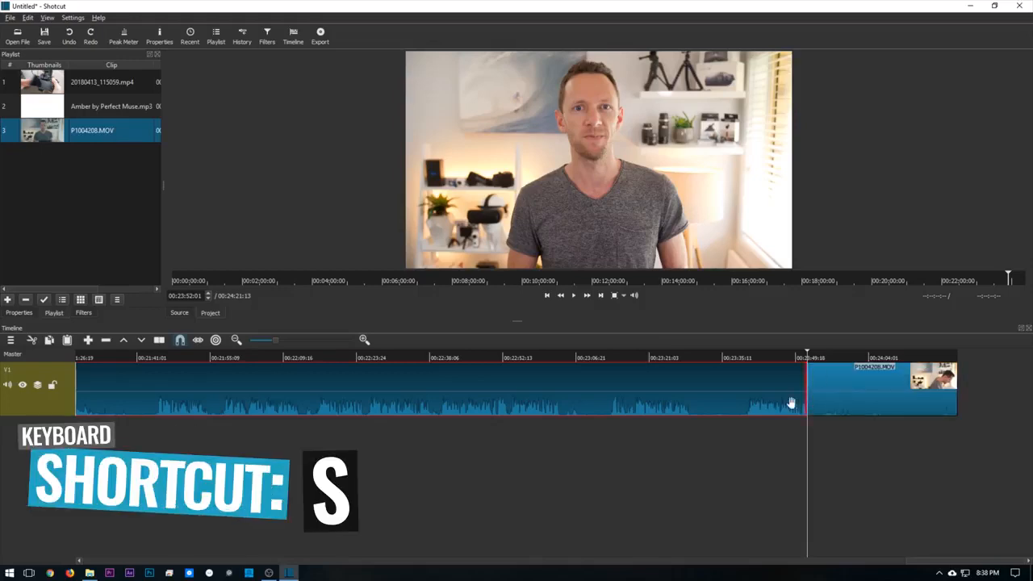
Delete the segment after the end split, and undo both the deletion and the split.
{"action": "left_click", "coordinate": [837, 391]}
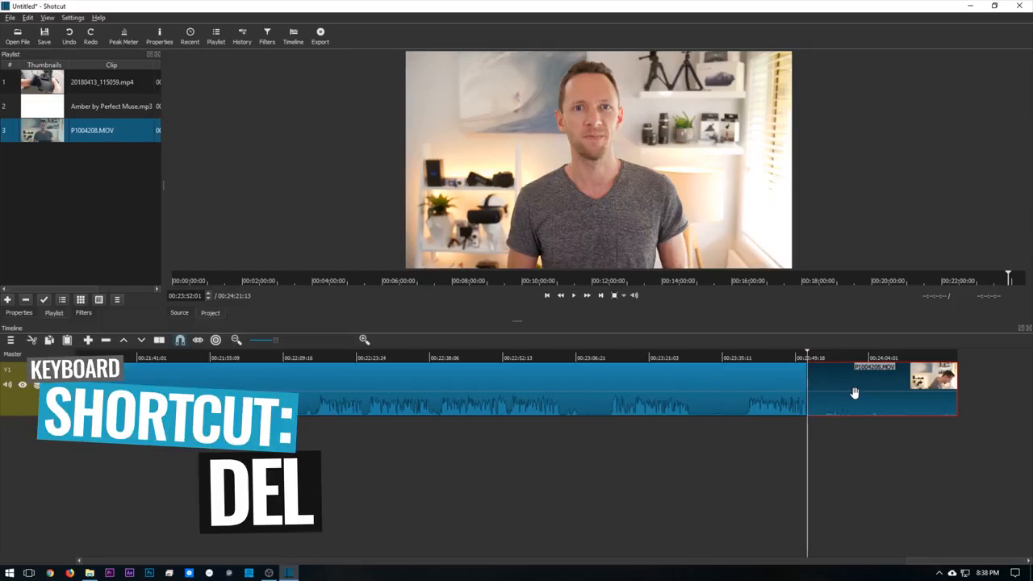
{"action": "key", "text": "Delete"}
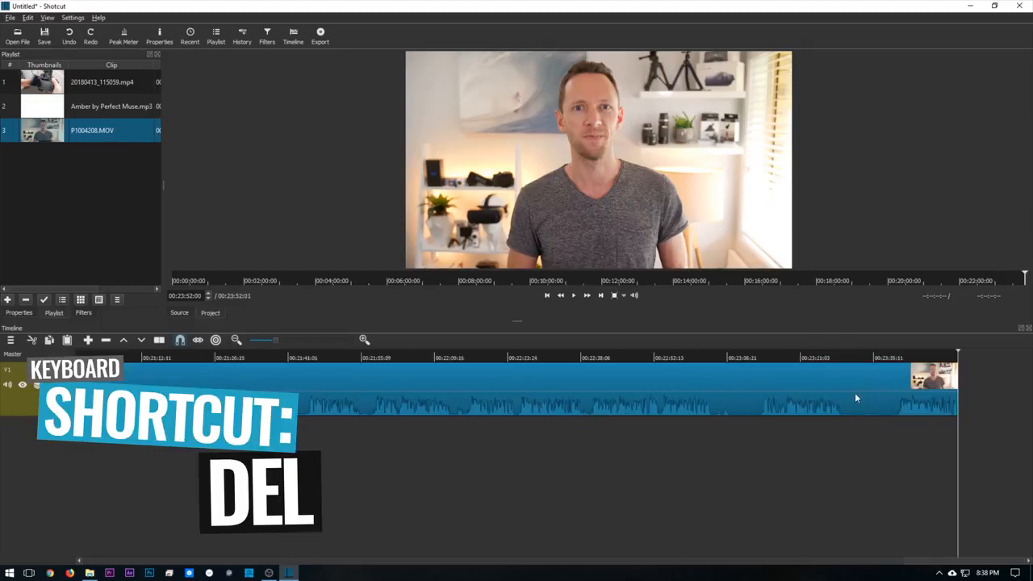
{"action": "key", "text": "ctrl+z"}
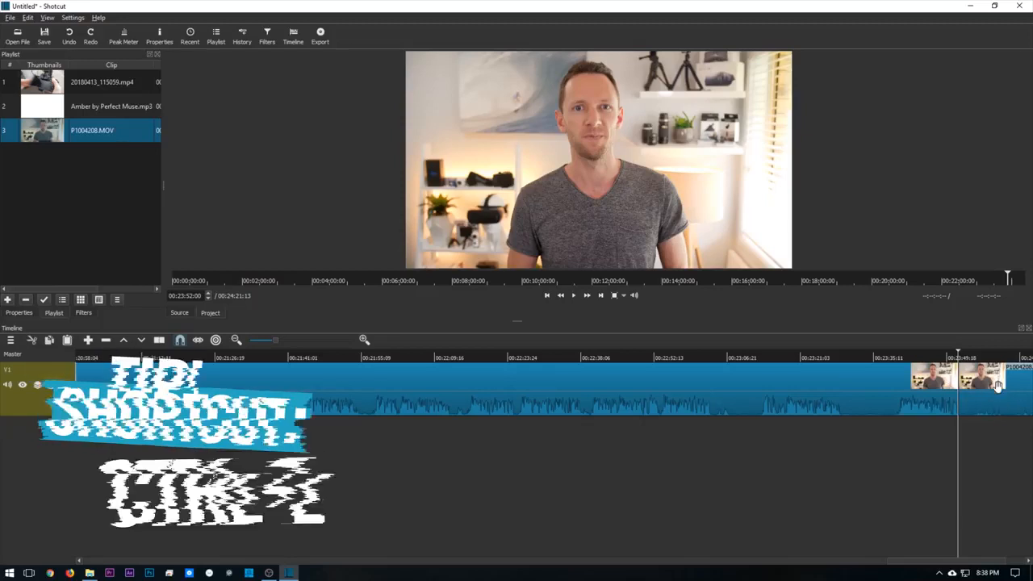
{"action": "key", "text": "ctrl+z"}
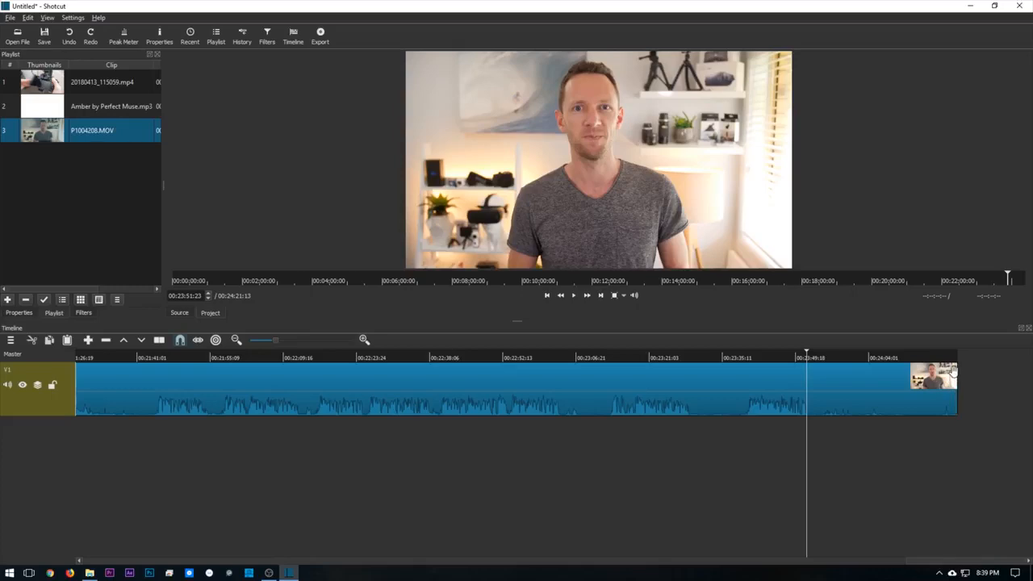
Trim the end of the talking clip on track V1 back to 00:23:29:22.
{"action": "left_click_drag", "start_coordinate": [958, 395], "coordinate": [1032, 402]}
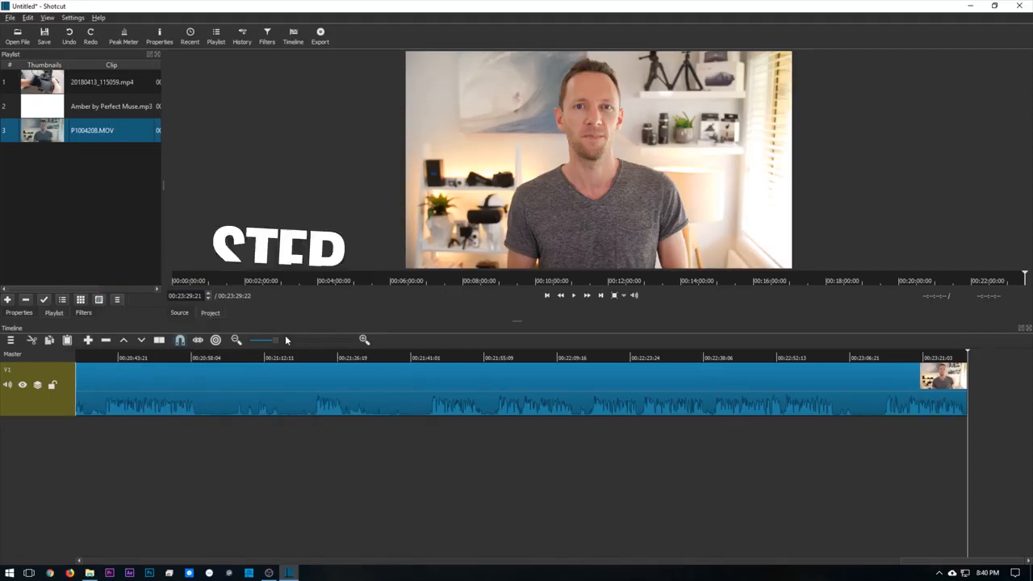
Cut out the unwanted segment that ends at 00:00:32:04 on track V1 and remove the gap it leaves.
{"action": "left_click_drag", "start_coordinate": [249, 345], "coordinate": [240, 344]}
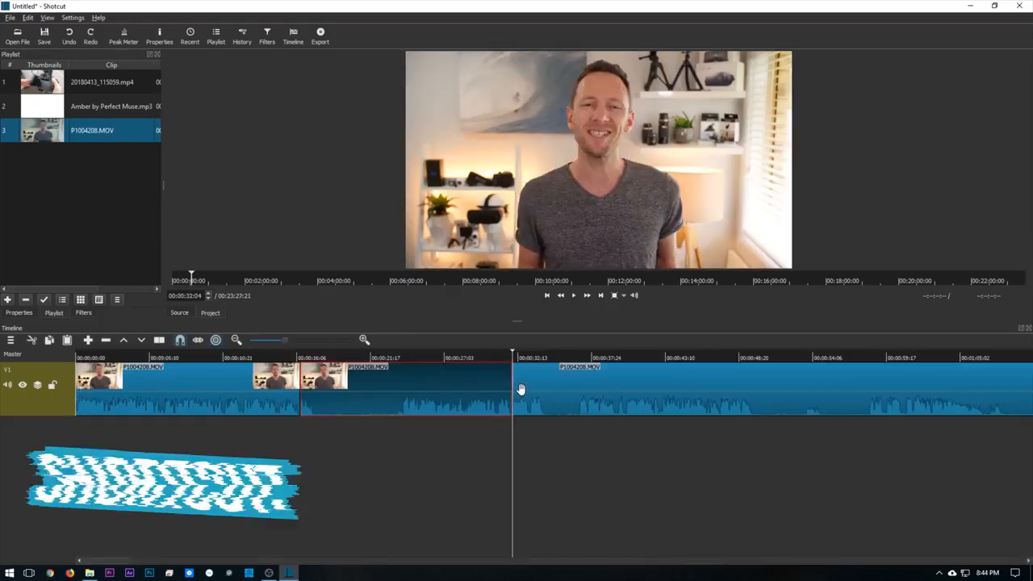
{"action": "key", "text": "s"}
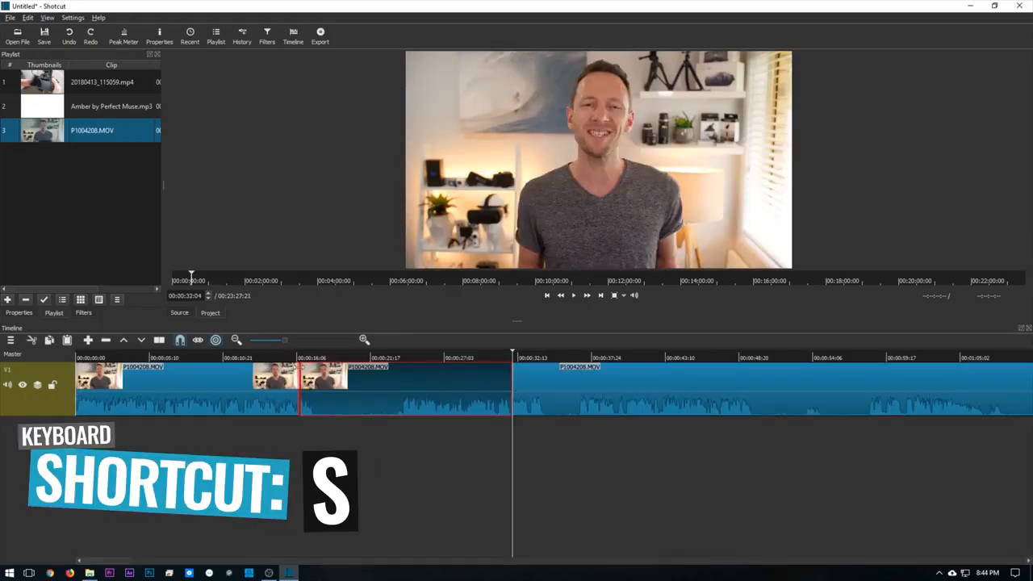
{"action": "key", "text": "Delete"}
{"action": "left_click", "coordinate": [368, 385]}
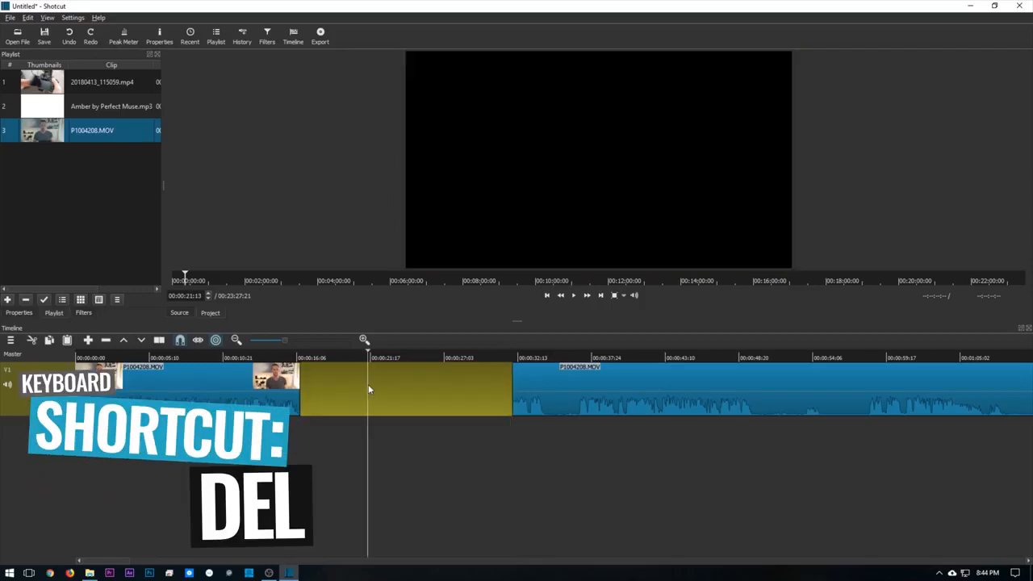
{"action": "right_click", "coordinate": [369, 385]}
{"action": "left_click", "coordinate": [376, 393]}
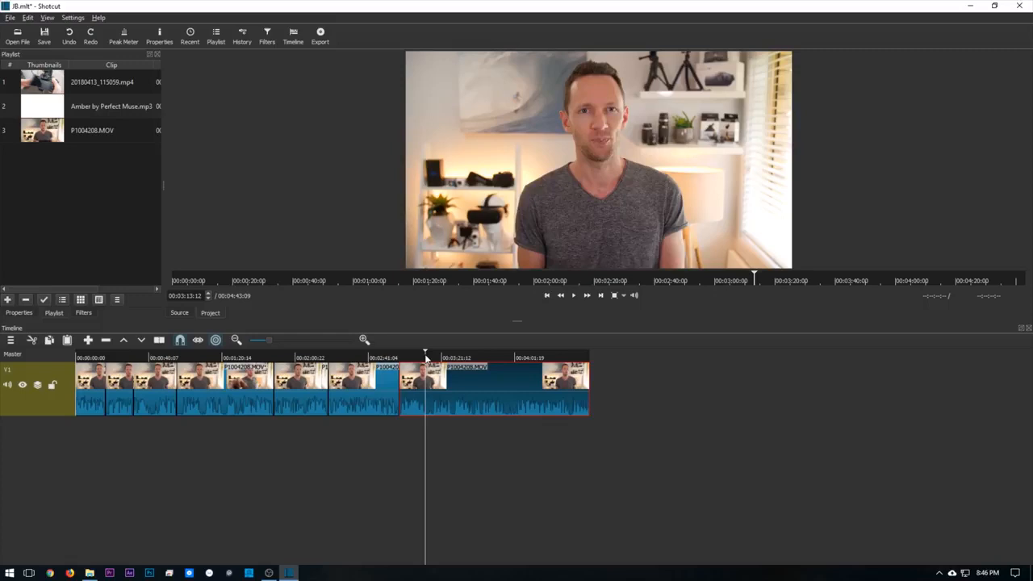
Split the last clip on V1 at 00:03:12:14 and ripple-trim about 4 seconds off the start of the following piece.
{"action": "key", "text": "s"}
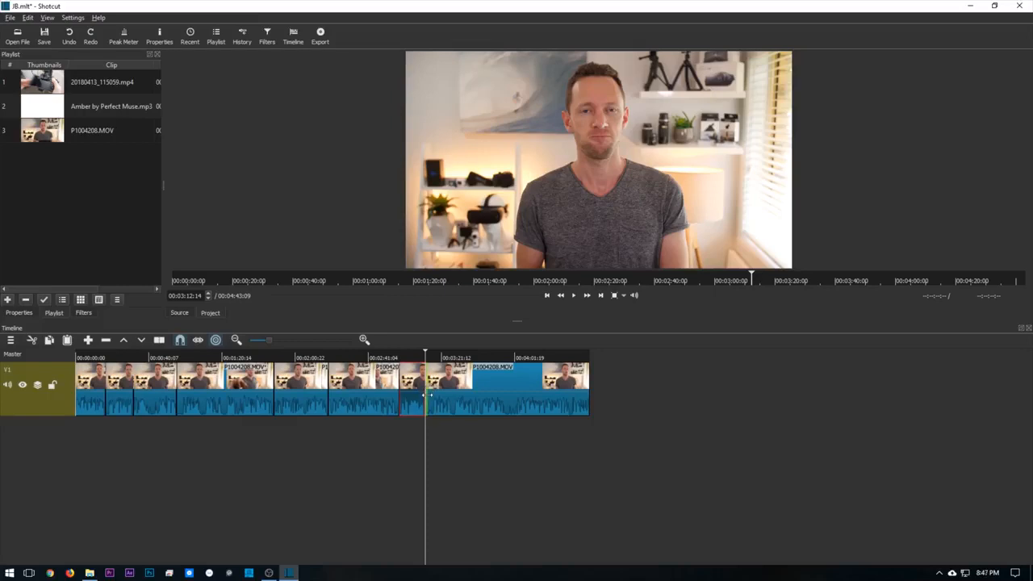
{"action": "left_click_drag", "start_coordinate": [431, 395], "coordinate": [440, 398]}
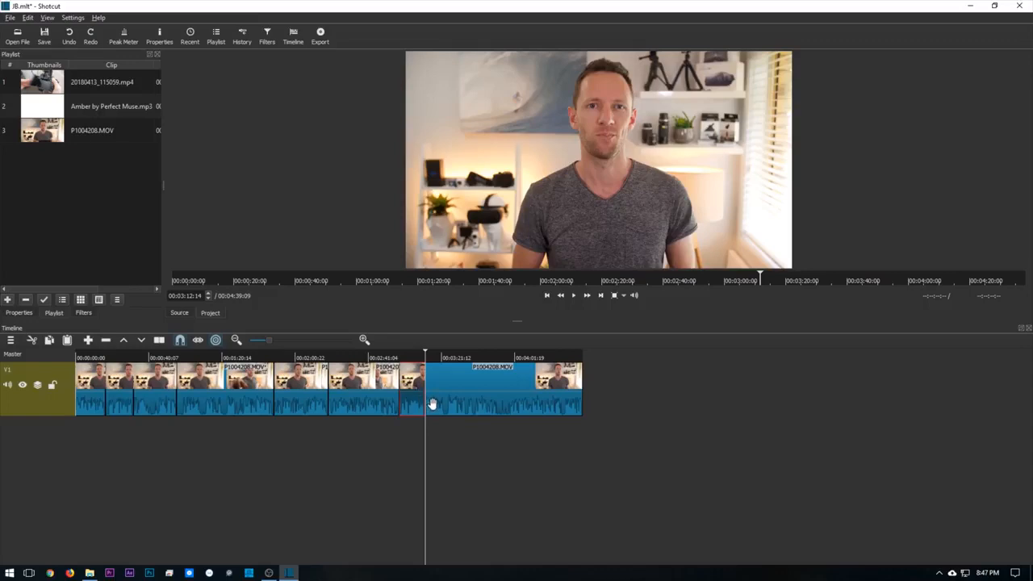
Split the last clip on V1 at 00:03:51:17 and ripple-trim about 7.5 seconds off the start of the final piece.
{"action": "left_click", "coordinate": [440, 398]}
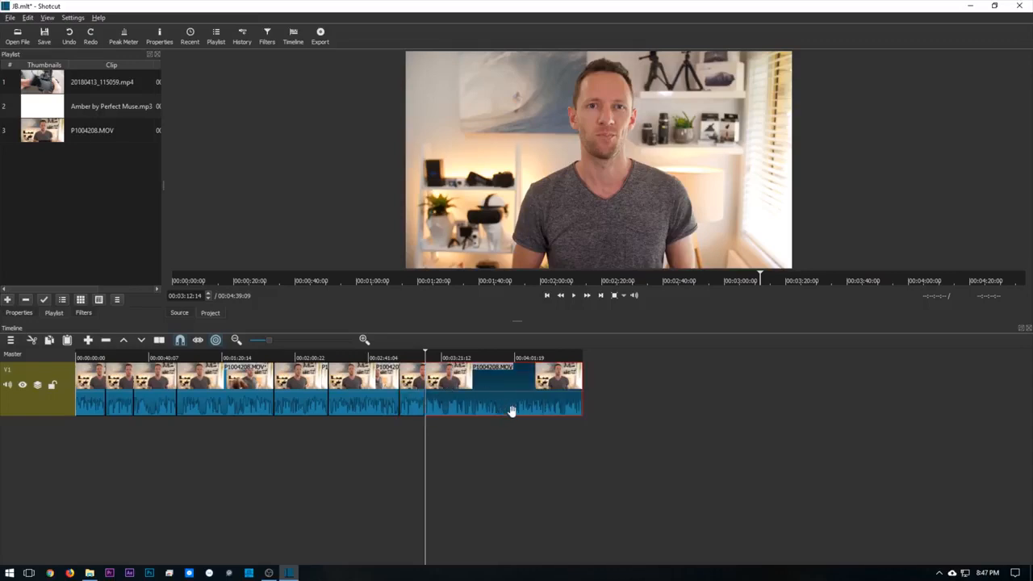
{"action": "left_click", "coordinate": [494, 358]}
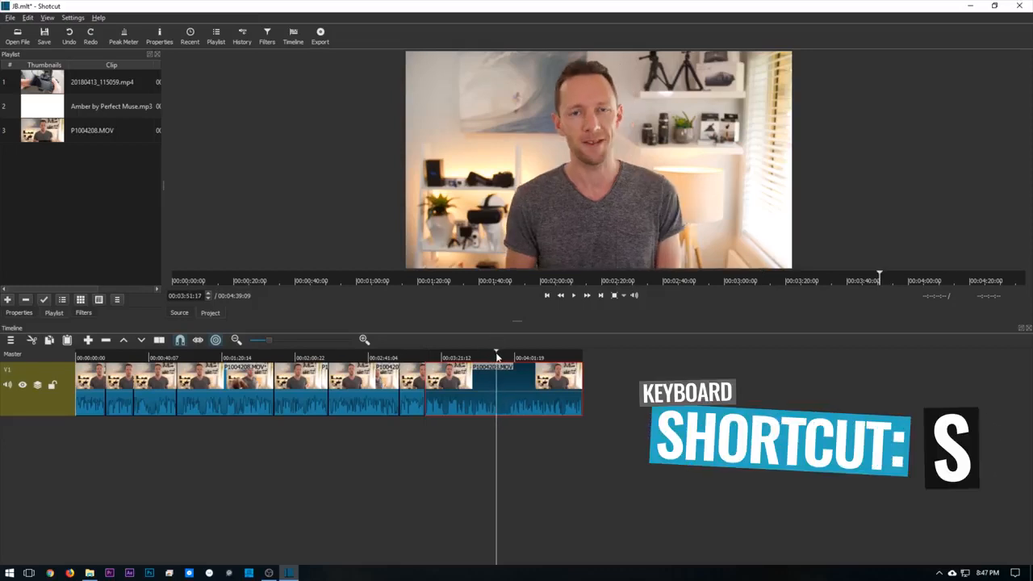
{"action": "key", "text": "s"}
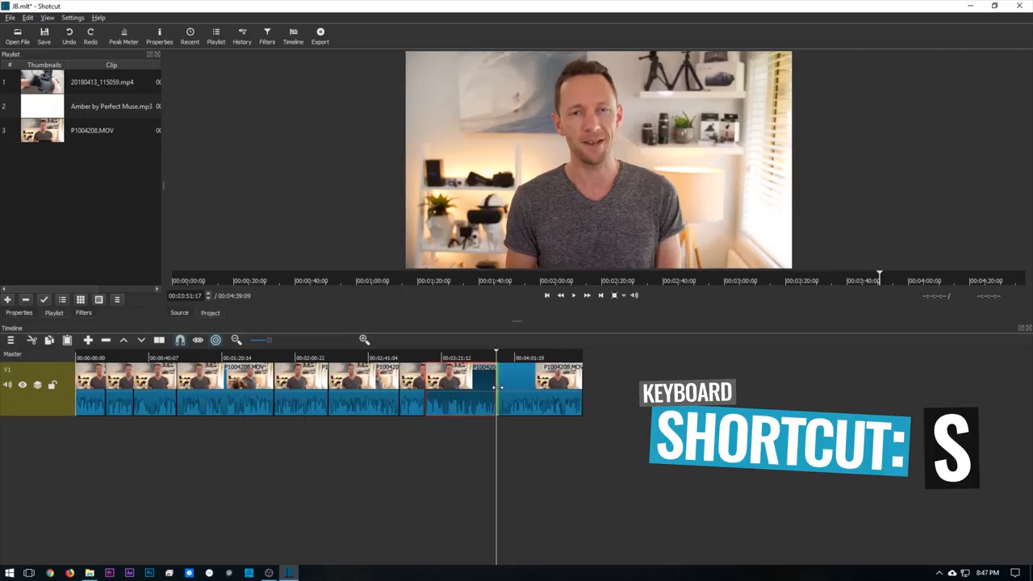
{"action": "left_click_drag", "start_coordinate": [498, 388], "coordinate": [517, 385]}
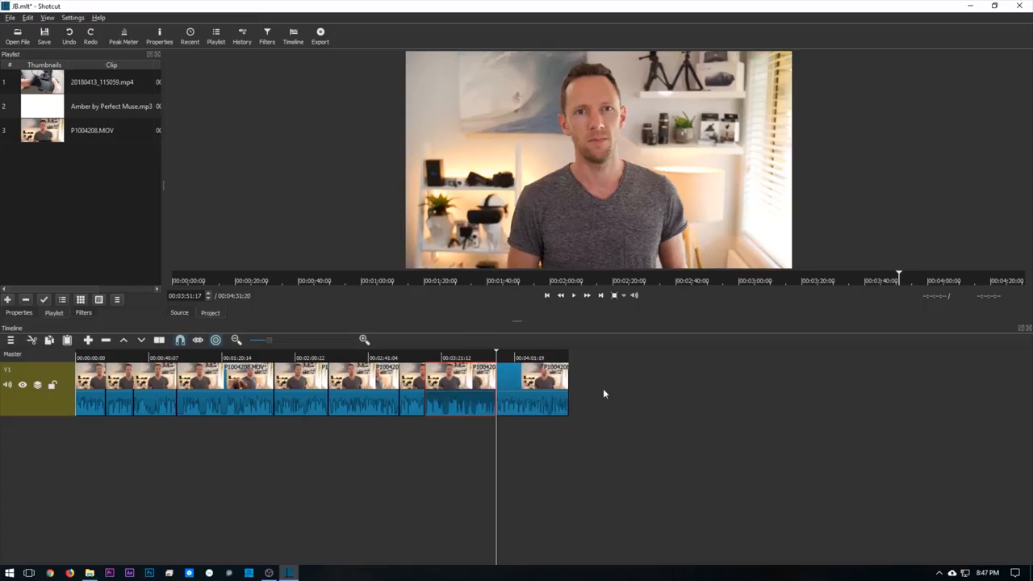
Try rearranging the last three clips on track V1 by moving them past the end of the sequence.
{"action": "left_click", "coordinate": [587, 396]}
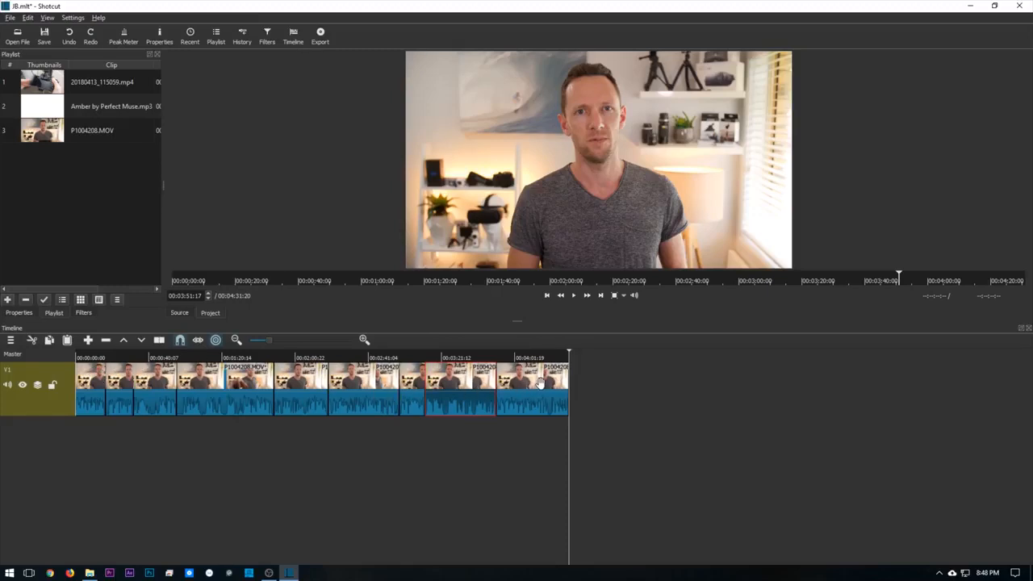
{"action": "left_click_drag", "start_coordinate": [536, 384], "coordinate": [665, 386]}
{"action": "left_click_drag", "start_coordinate": [481, 401], "coordinate": [731, 410]}
{"action": "left_click_drag", "start_coordinate": [411, 397], "coordinate": [728, 398]}
{"action": "left_click_drag", "start_coordinate": [791, 394], "coordinate": [691, 403]}
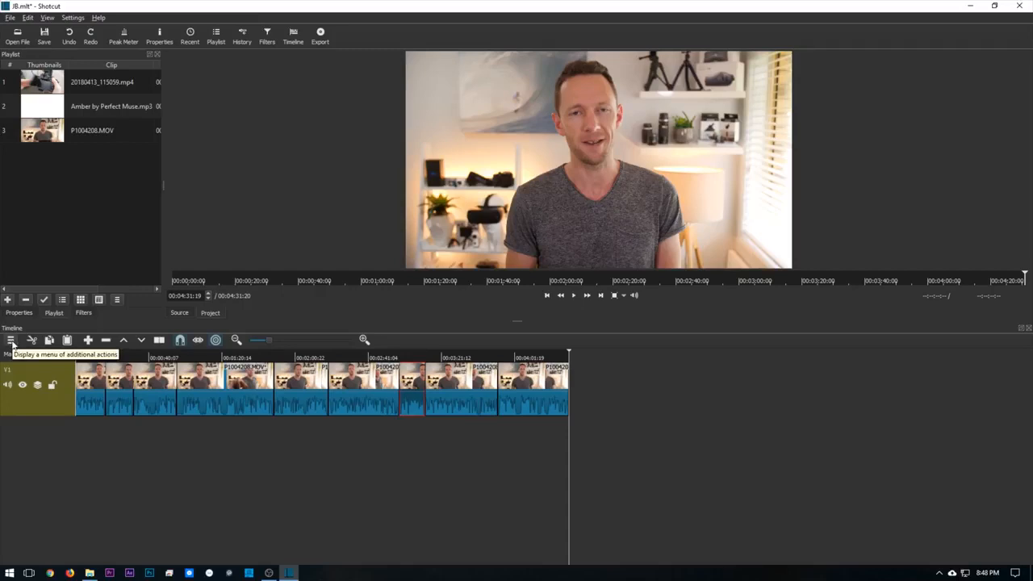
Add a second video track above V1.
{"action": "left_click", "coordinate": [10, 342]}
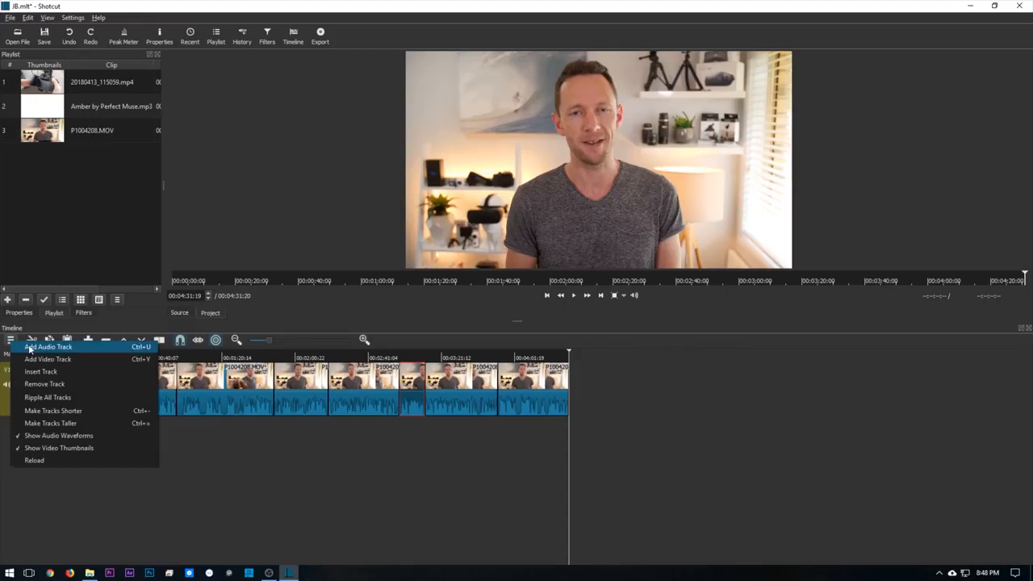
{"action": "left_click", "coordinate": [34, 361]}
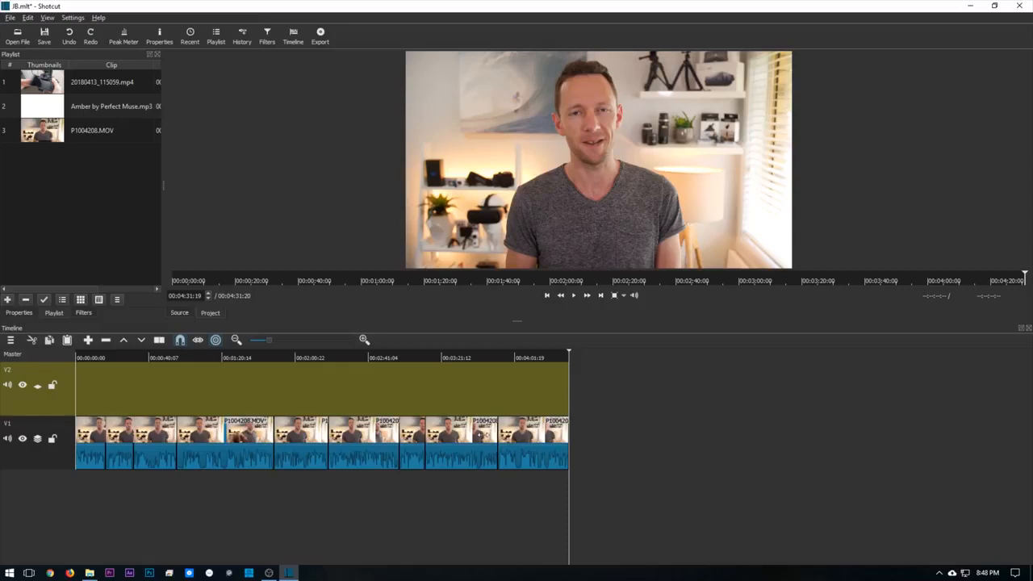
Open 20180413_115059.mp4 from the playlist and mark its in point at 00:00:32:11 and out point at 00:00:46:01.
{"action": "left_click", "coordinate": [40, 83]}
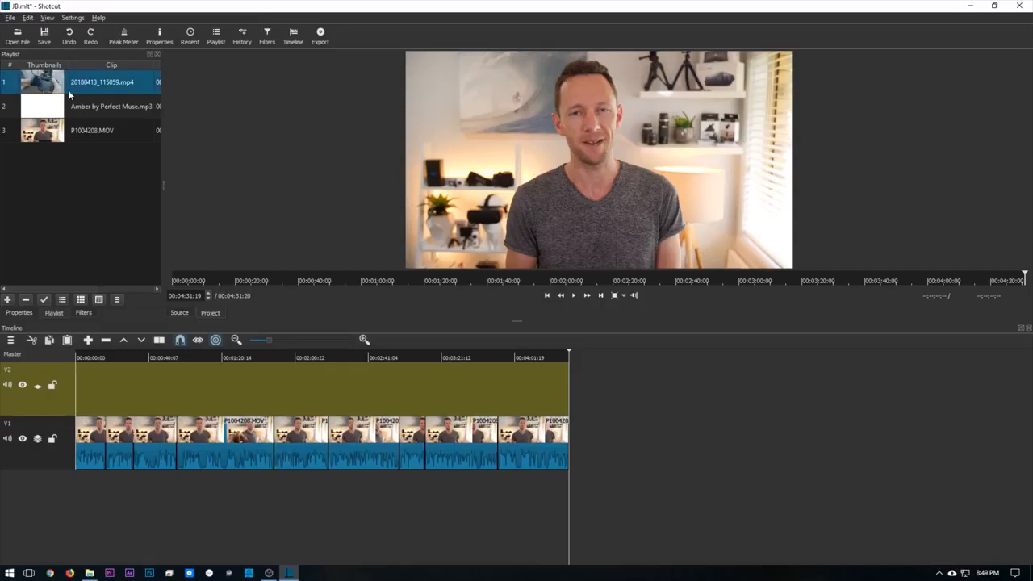
{"action": "double_click", "coordinate": [45, 83]}
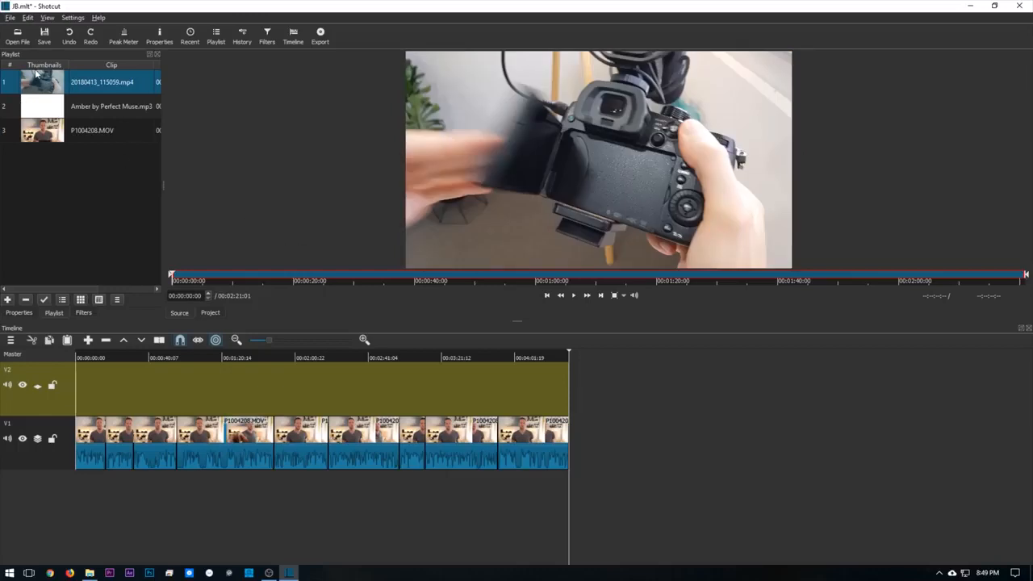
{"action": "left_click_drag", "start_coordinate": [261, 277], "coordinate": [365, 278]}
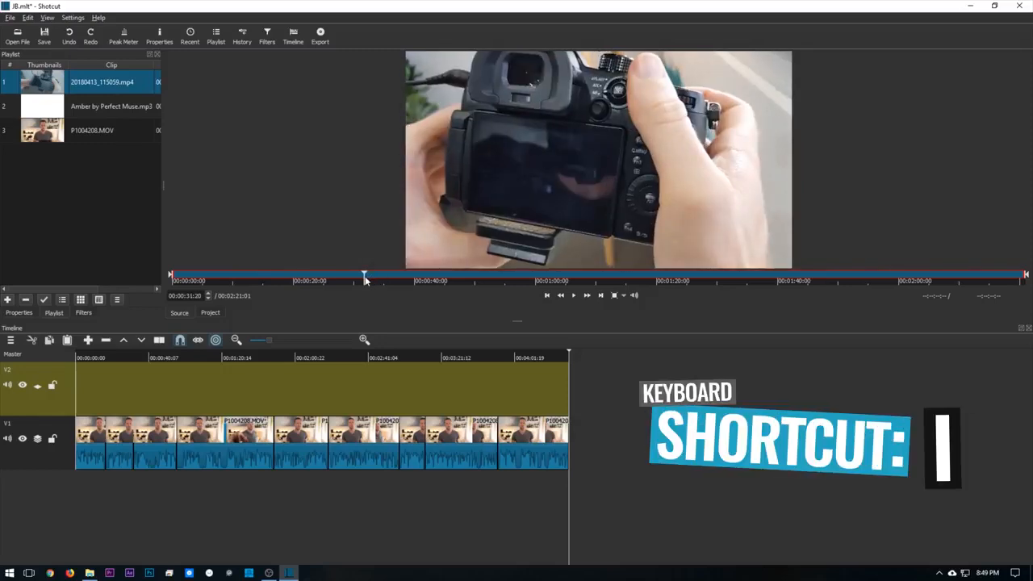
{"action": "key", "text": "i"}
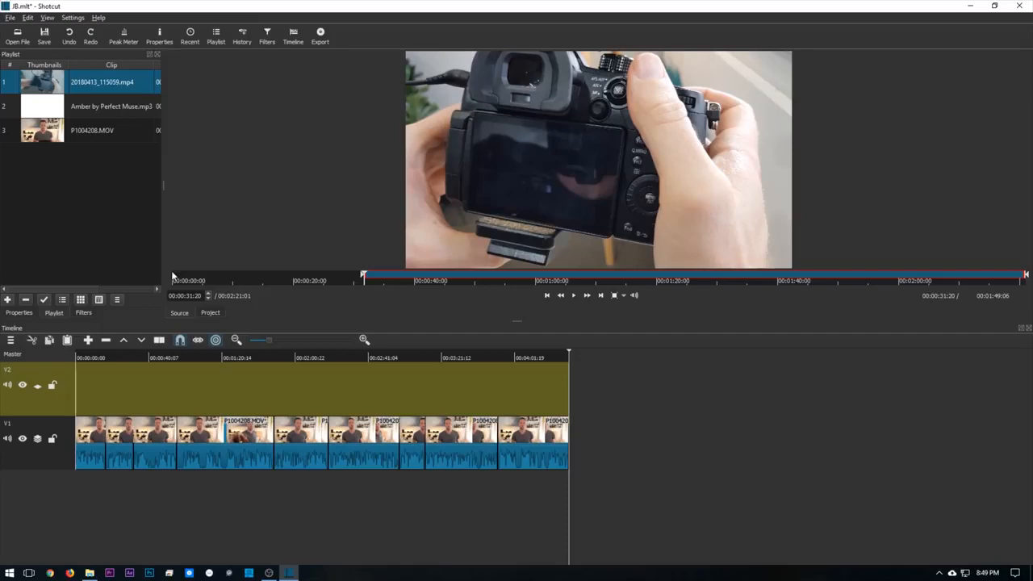
{"action": "left_click", "coordinate": [368, 276]}
{"action": "left_click_drag", "start_coordinate": [383, 274], "coordinate": [451, 275]}
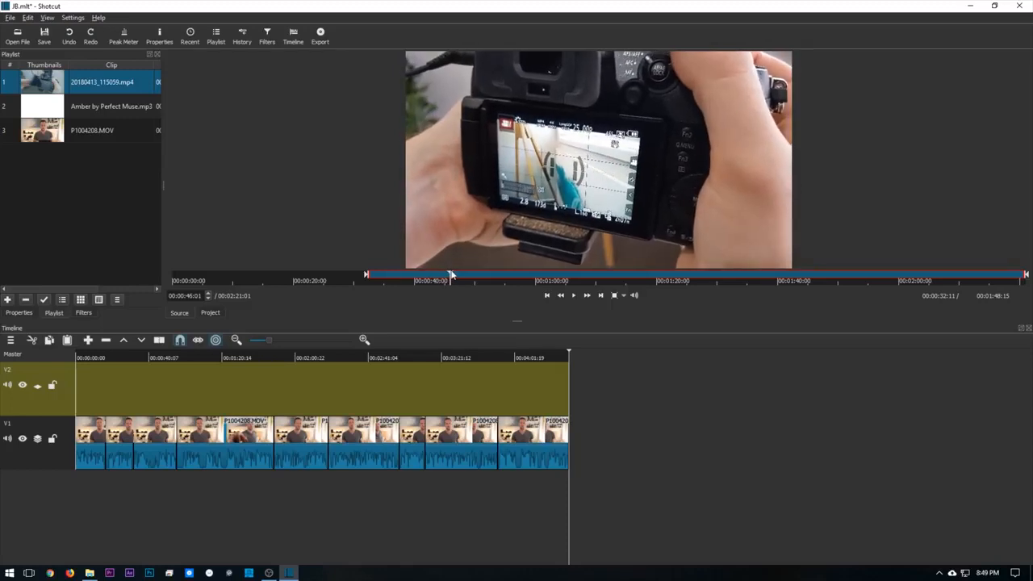
{"action": "key", "text": "o"}
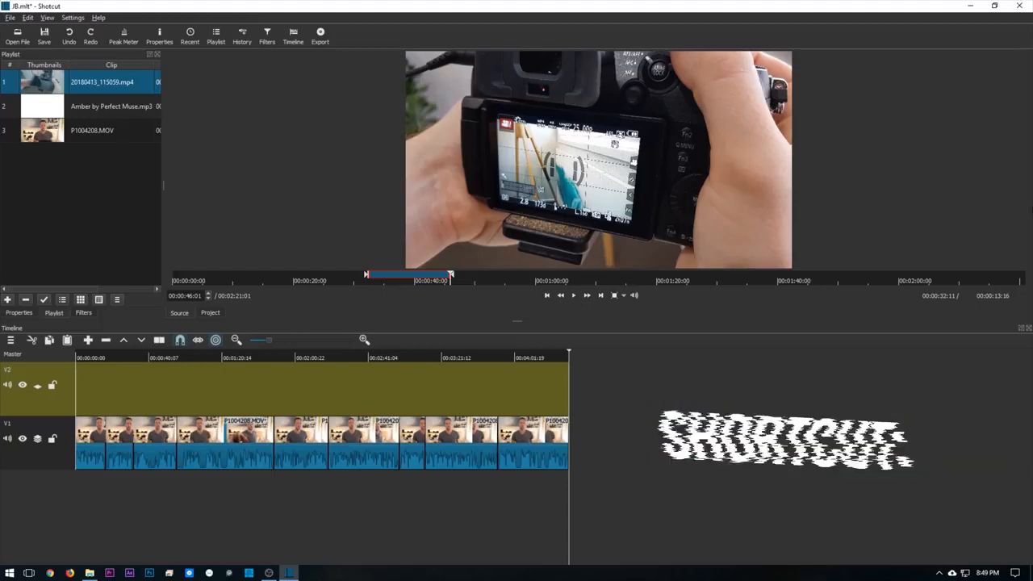
Place the marked camera footage on track V2 starting at about 00:00:52 and extend its end by about 4 seconds.
{"action": "left_click", "coordinate": [88, 341]}
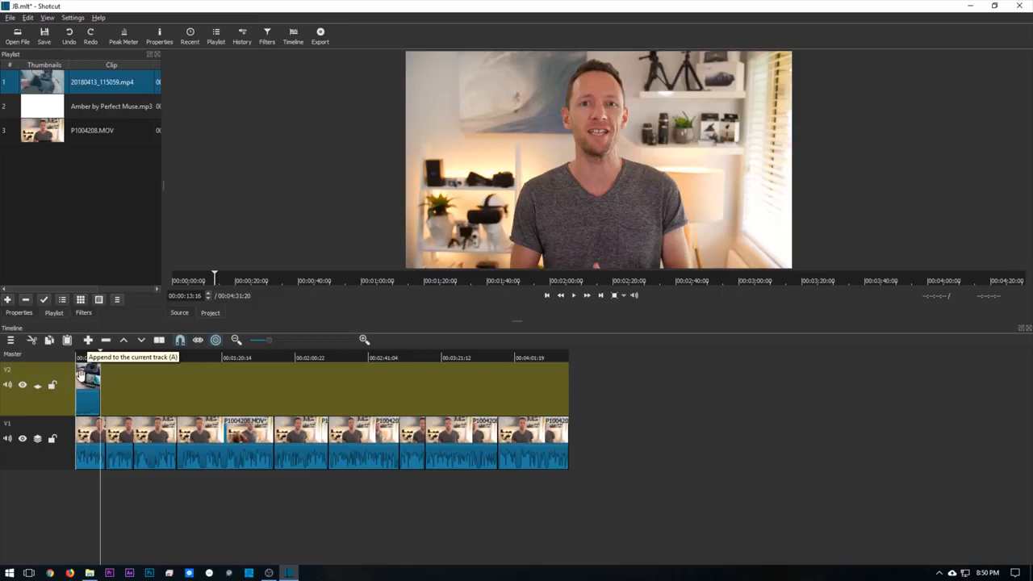
{"action": "left_click_drag", "start_coordinate": [88, 383], "coordinate": [179, 395]}
{"action": "left_click_drag", "start_coordinate": [184, 395], "coordinate": [184, 396]}
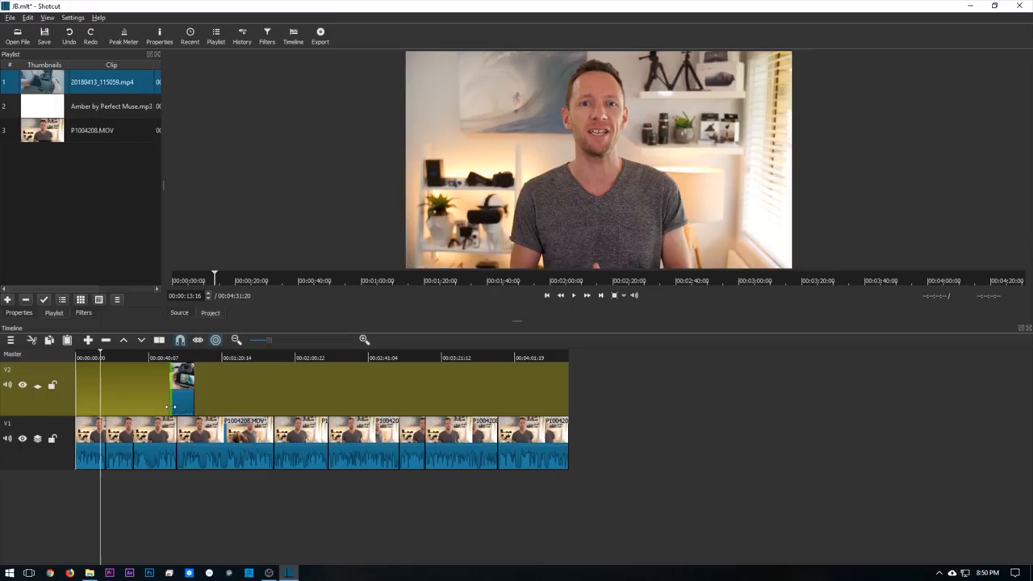
{"action": "left_click_drag", "start_coordinate": [193, 401], "coordinate": [205, 407]}
{"action": "left_click", "coordinate": [159, 418]}
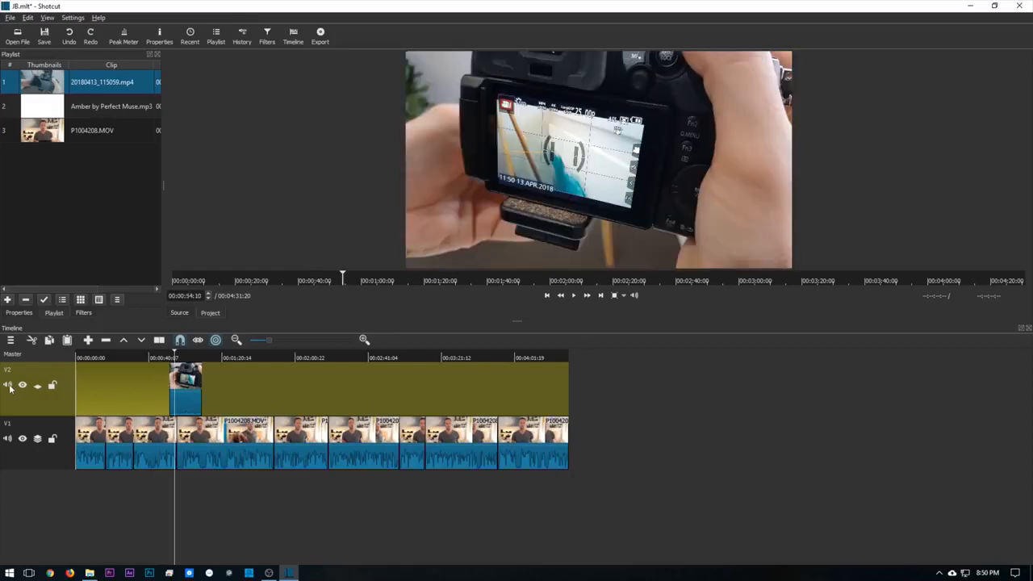
Mute tracks V2 and V1 and scrub through the timeline across the camera footage.
{"action": "left_click", "coordinate": [8, 385]}
{"action": "left_click", "coordinate": [8, 438]}
{"action": "left_click_drag", "start_coordinate": [155, 357], "coordinate": [211, 357]}
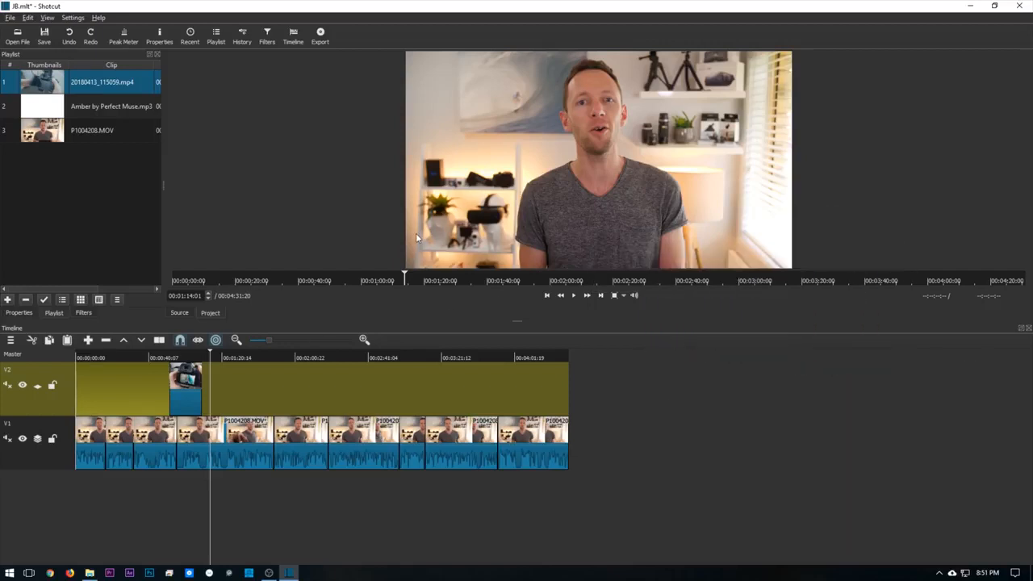
Split the first clip on track V1 at 00:00:03:01.
{"action": "left_click", "coordinate": [79, 356]}
{"action": "left_click_drag", "start_coordinate": [79, 355], "coordinate": [77, 360]}
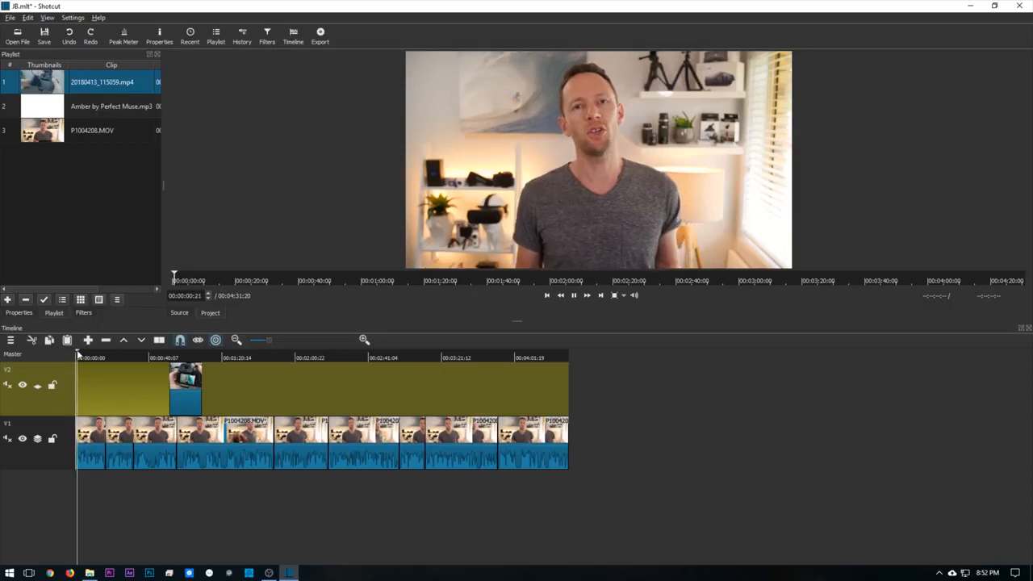
{"action": "key", "text": "space"}
{"action": "left_click", "coordinate": [89, 435]}
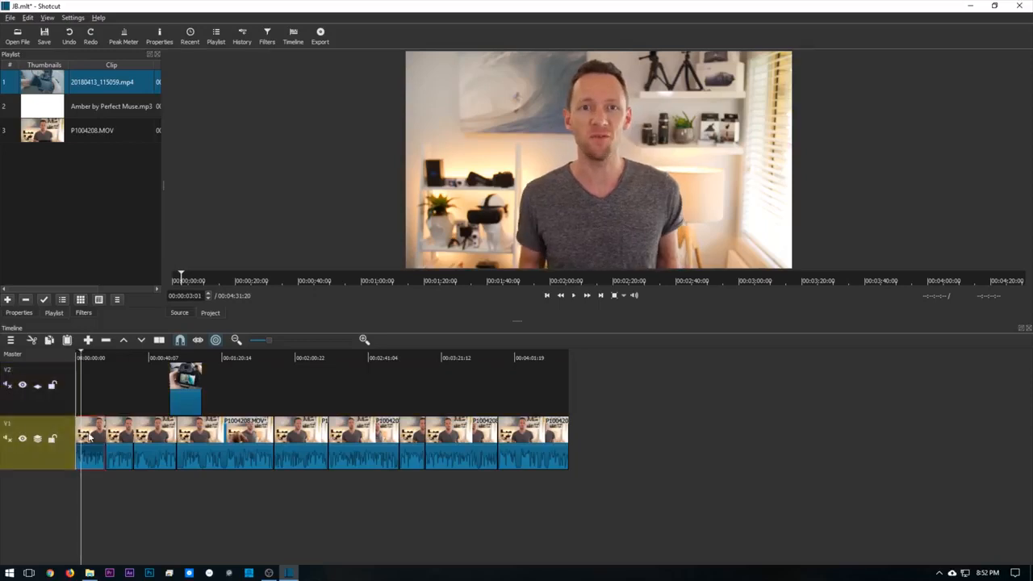
{"action": "key", "text": "s"}
Make a second split in the opening V1 clip at 00:00:09:11, isolating a short section for a title.
{"action": "key", "text": "space"}
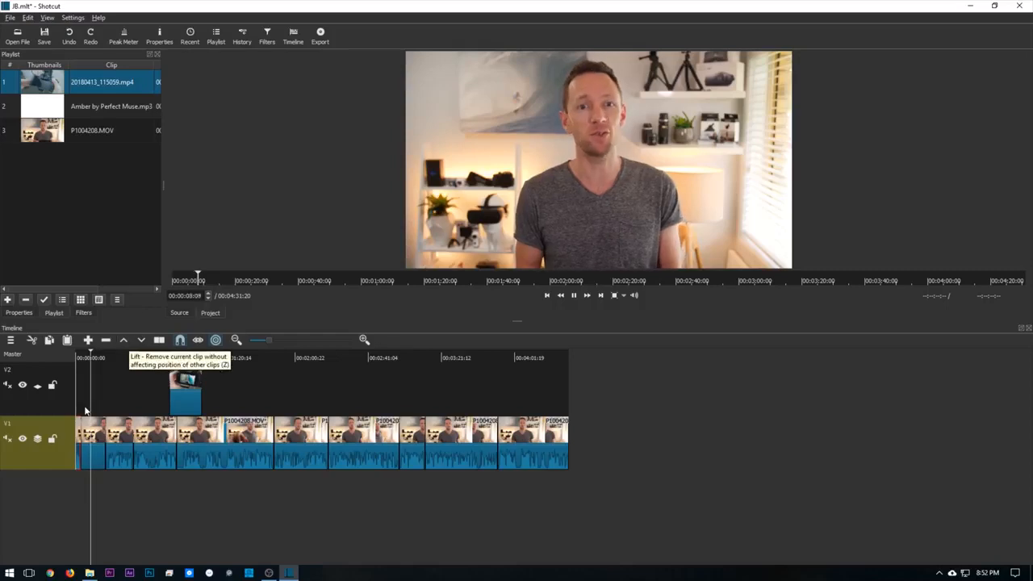
{"action": "key", "text": "space"}
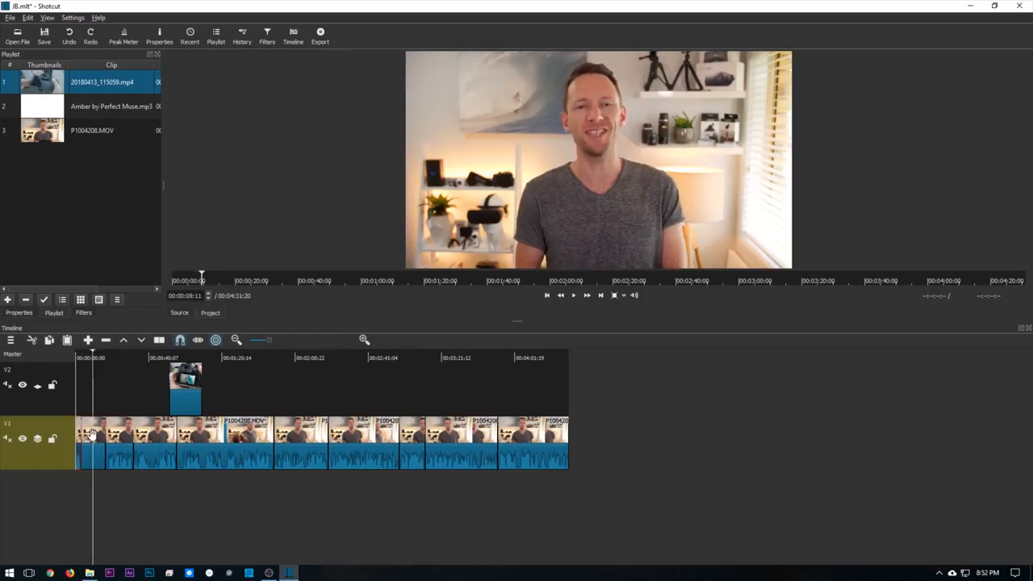
{"action": "key", "text": "s"}
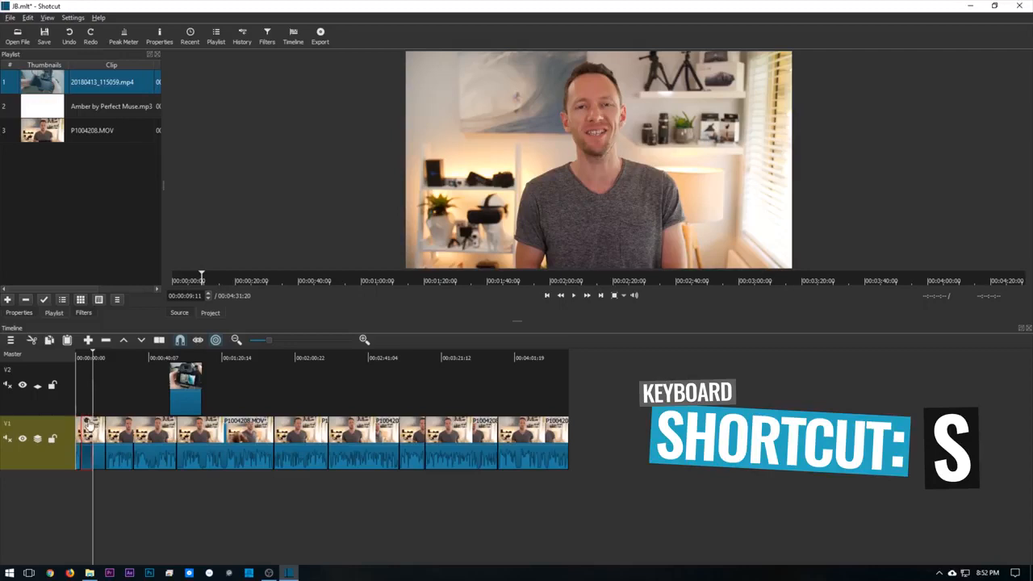
Add a Text video filter to the short V1 segment between the two opening splits.
{"action": "left_click", "coordinate": [81, 438]}
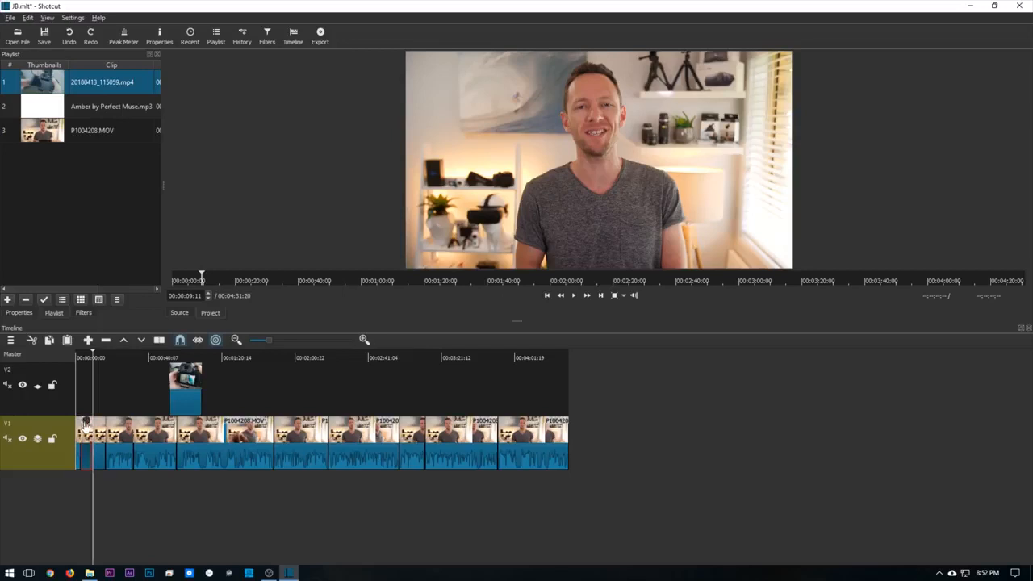
{"action": "left_click", "coordinate": [91, 424]}
{"action": "left_click", "coordinate": [83, 313]}
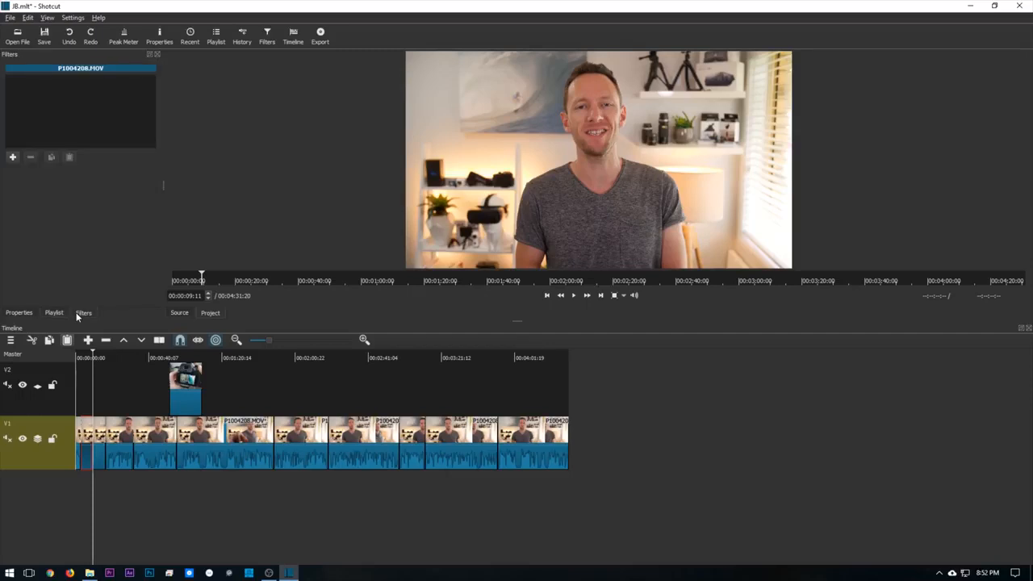
{"action": "left_click", "coordinate": [12, 158]}
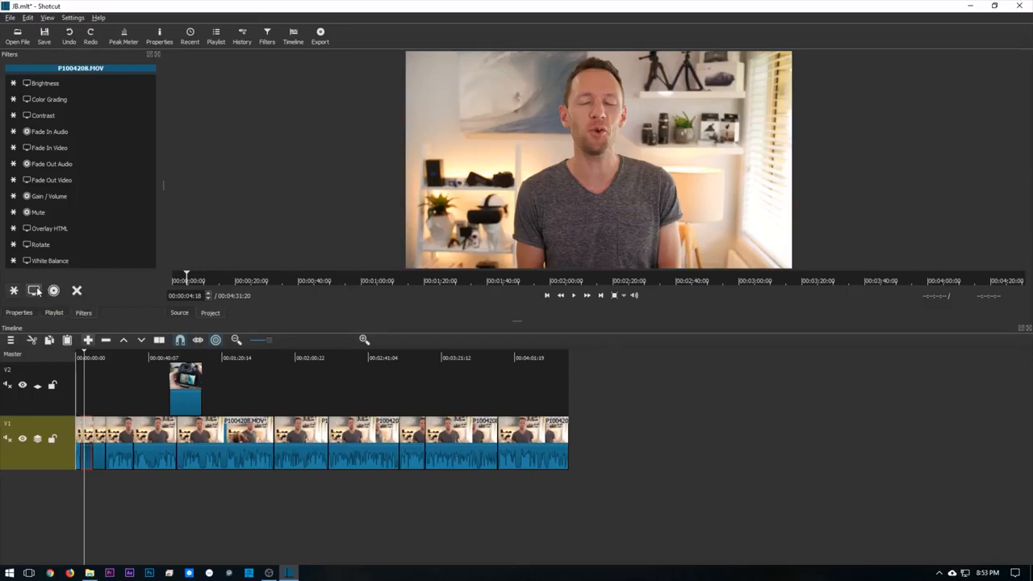
{"action": "left_click", "coordinate": [34, 291]}
{"action": "left_click_drag", "start_coordinate": [150, 115], "coordinate": [144, 247]}
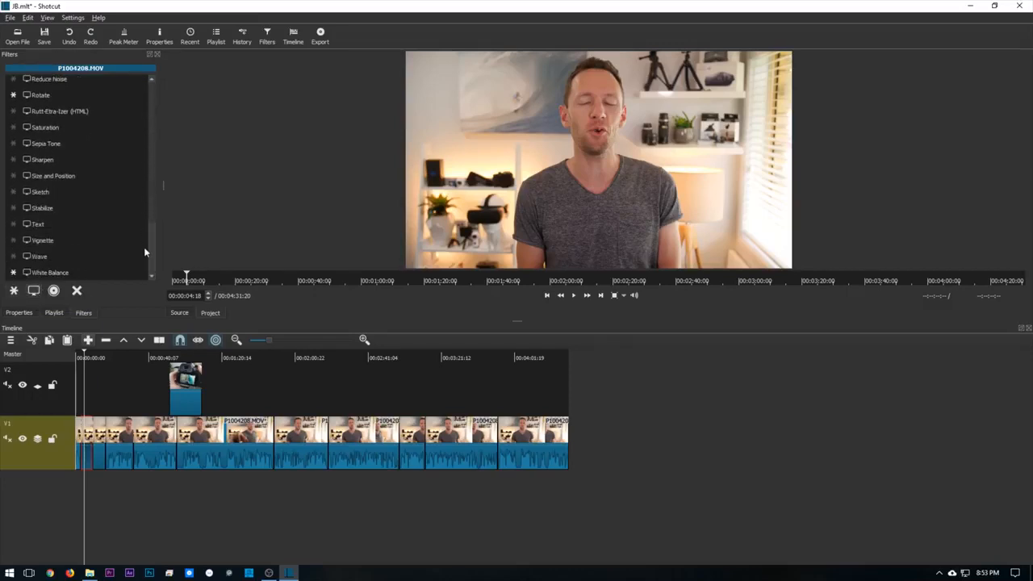
{"action": "left_click", "coordinate": [36, 225]}
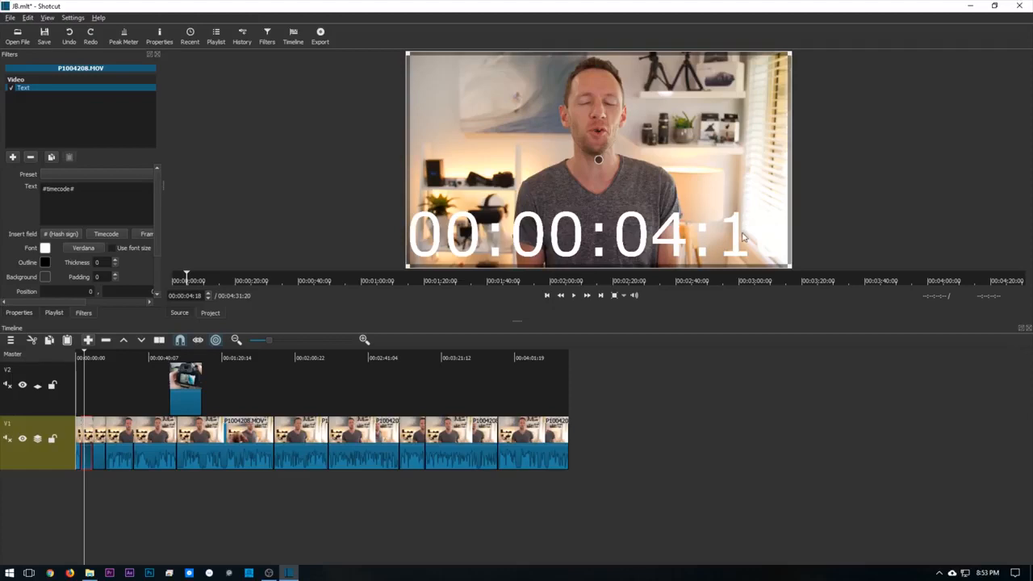
Replace the title's timecode placeholder with two lines: the presenter's full name and "Primal Video".
{"action": "left_click_drag", "start_coordinate": [99, 188], "coordinate": [4, 189]}
{"action": "type", "text": "Justin Brown"}
{"action": "key", "text": "Return"}
{"action": "type", "text": "Primal Video"}
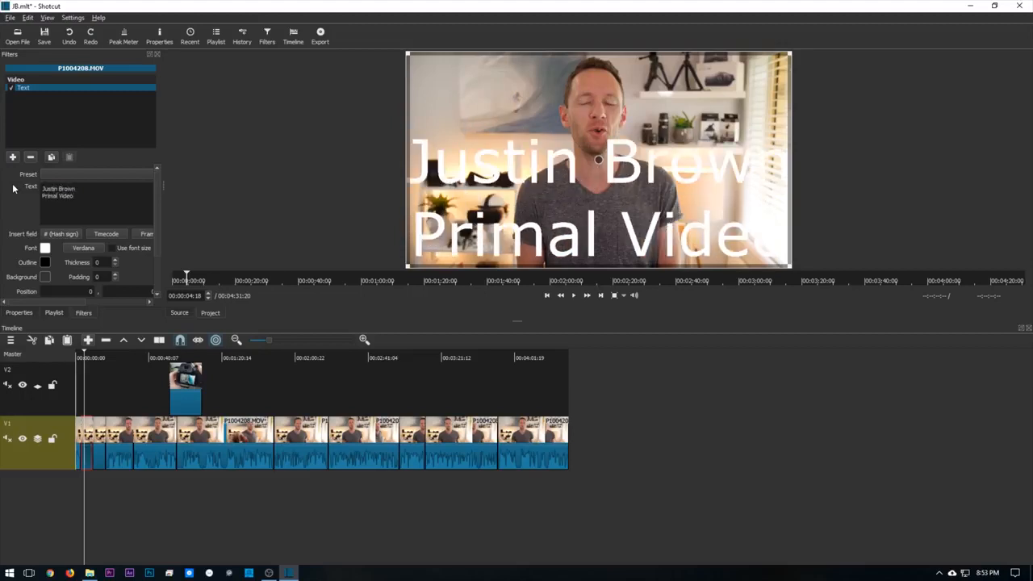
Format the title in blue Oswald Bold and shrink its box to about 1407 x 743 in the frame's lower-left corner.
{"action": "left_click", "coordinate": [45, 249]}
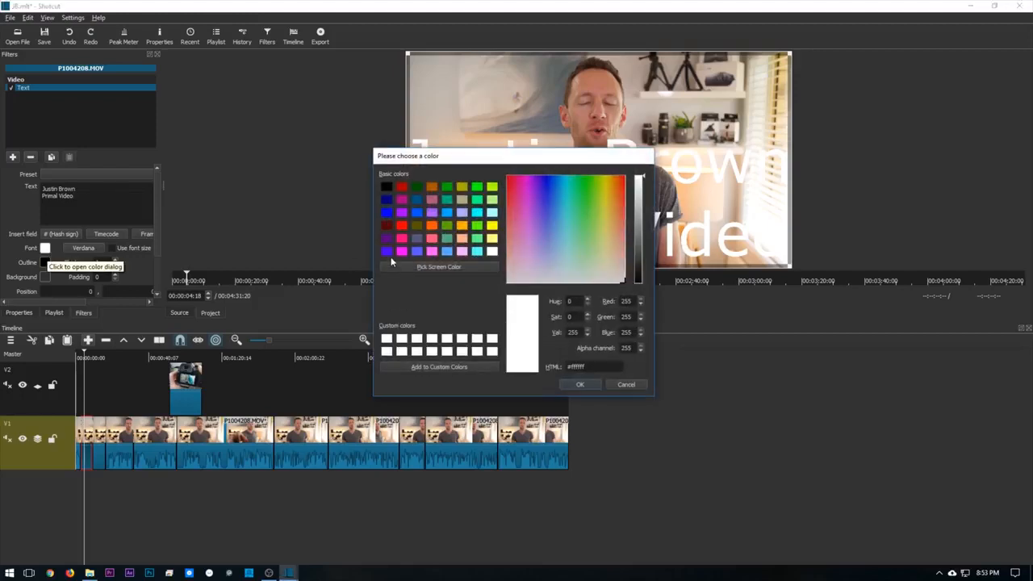
{"action": "left_click", "coordinate": [447, 214]}
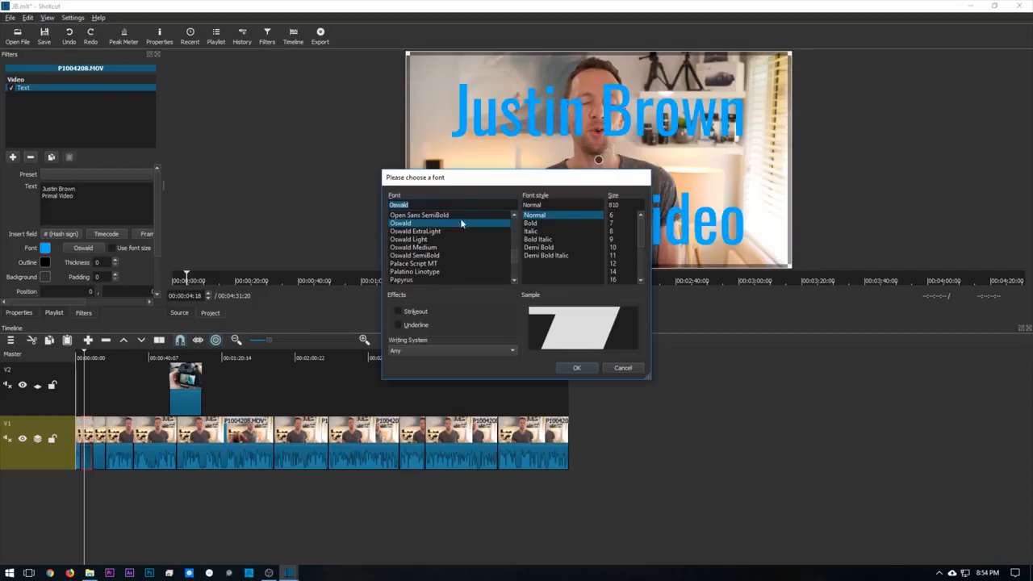
{"action": "left_click", "coordinate": [530, 224]}
{"action": "left_click", "coordinate": [578, 367]}
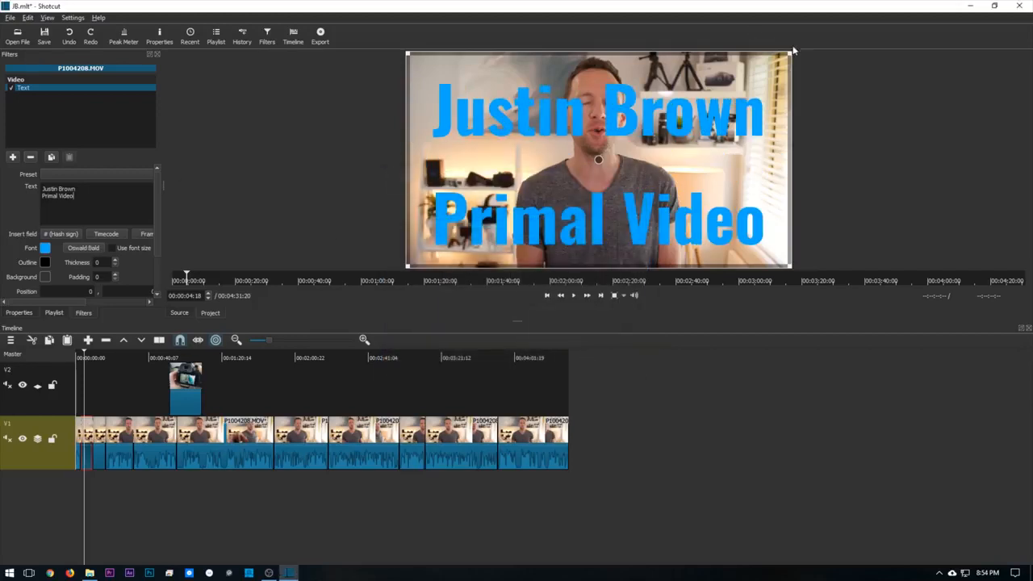
{"action": "left_click_drag", "start_coordinate": [789, 53], "coordinate": [544, 197]}
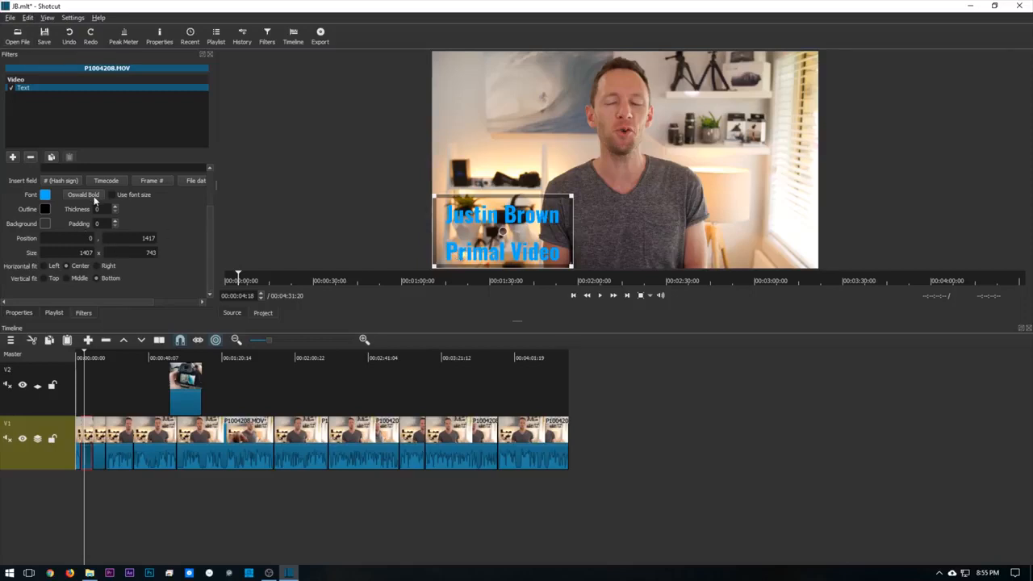
Copy the "Primal Video" line from the title text and remove it, leaving only the presenter's name.
{"action": "scroll", "coordinate": [95, 201], "scroll_direction": "up", "scroll_amount": 2}
{"action": "left_click_drag", "start_coordinate": [73, 196], "coordinate": [3, 201]}
{"action": "key", "text": "ctrl+c"}
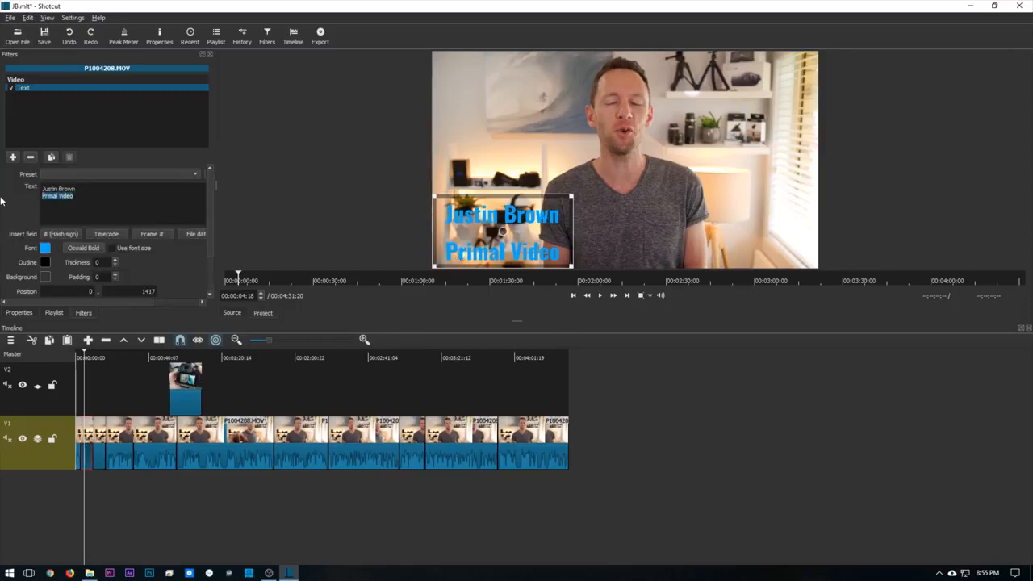
{"action": "key", "text": "BackSpace"}
{"action": "key", "text": "BackSpace"}
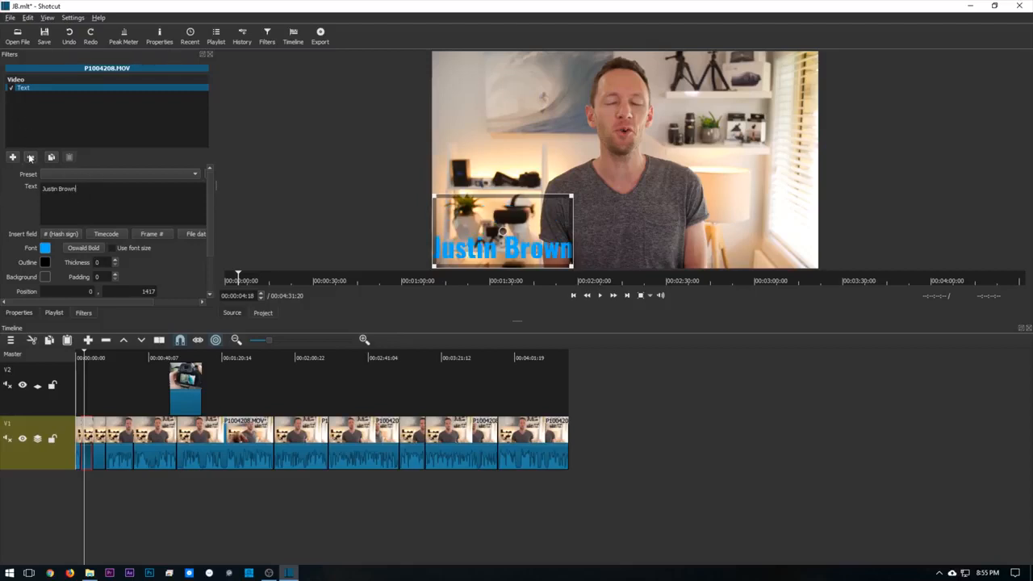
Duplicate the Text filter on the clip and replace the duplicate's text with "Primal Video".
{"action": "left_click", "coordinate": [53, 158]}
{"action": "left_click", "coordinate": [25, 97]}
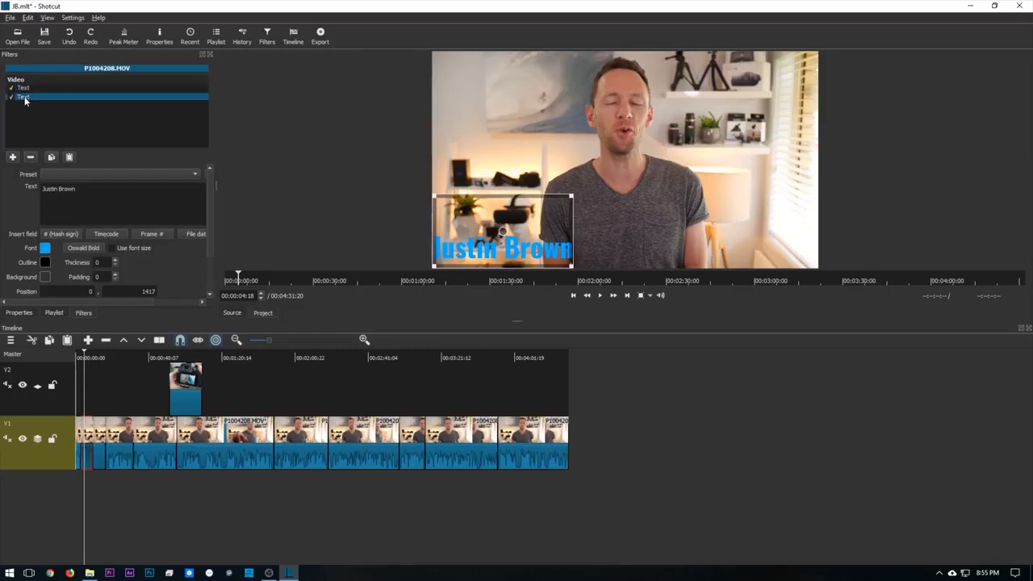
{"action": "key", "text": "ctrl+a"}
{"action": "key", "text": "ctrl+v"}
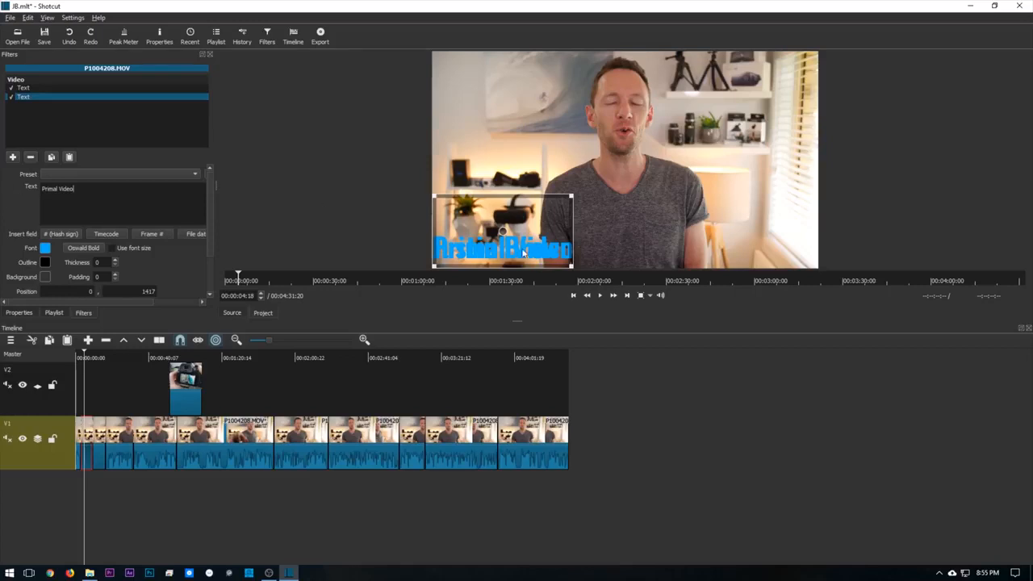
Place the name line directly above the "Primal Video" line, with both shifted slightly in from the frame's left edge.
{"action": "left_click", "coordinate": [25, 89]}
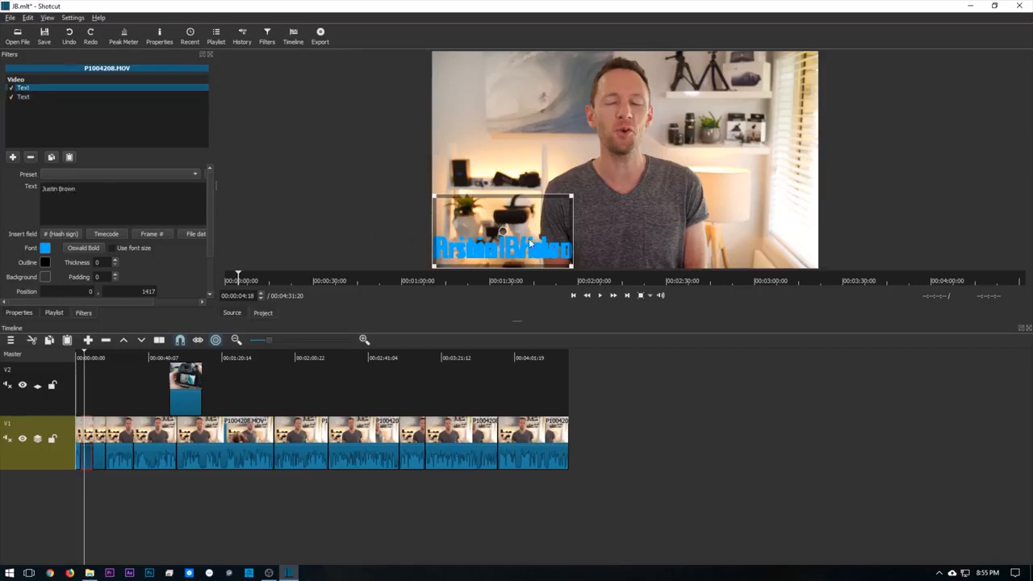
{"action": "left_click_drag", "start_coordinate": [505, 229], "coordinate": [518, 201]}
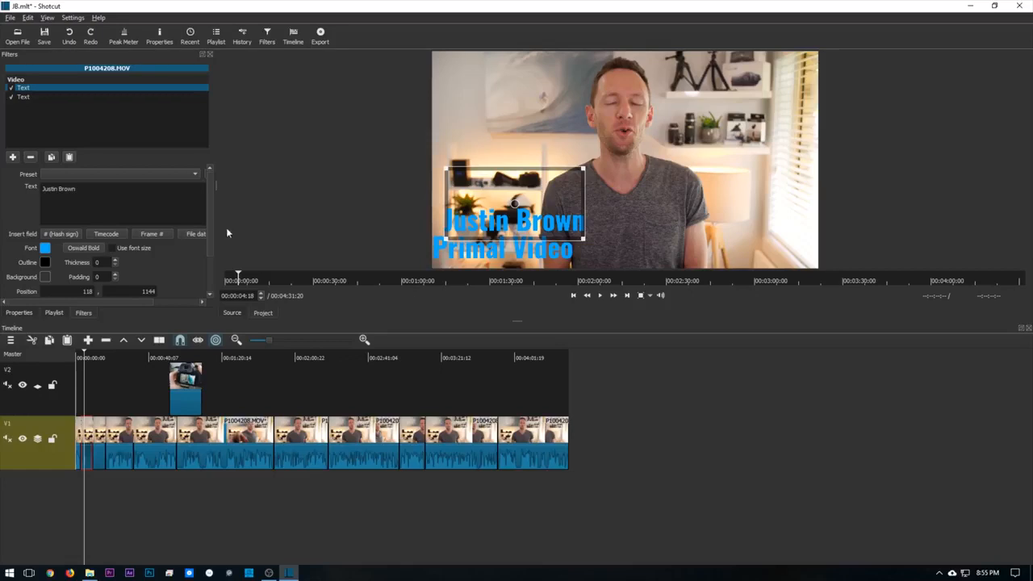
{"action": "left_click", "coordinate": [25, 98]}
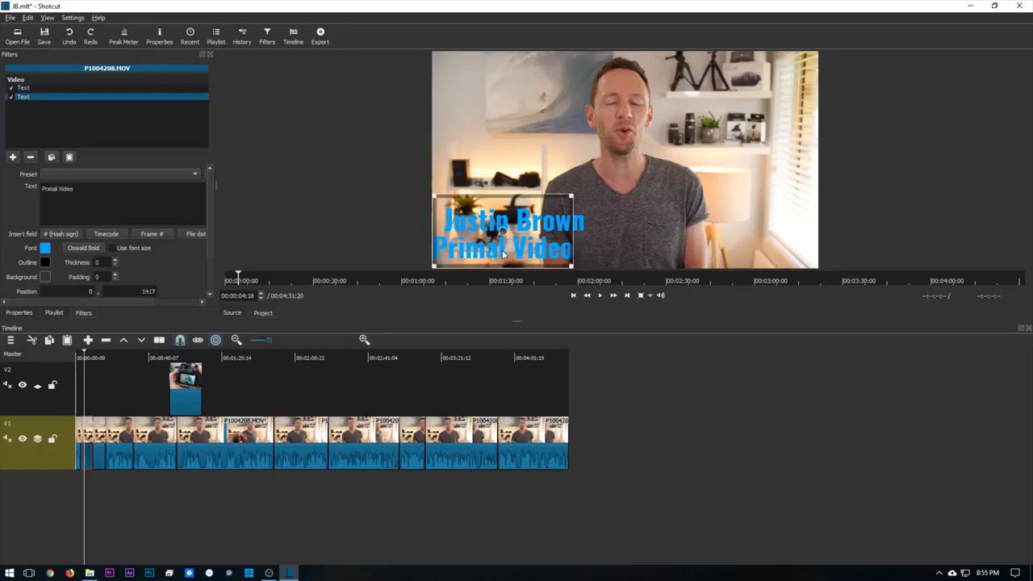
{"action": "left_click_drag", "start_coordinate": [502, 232], "coordinate": [514, 234]}
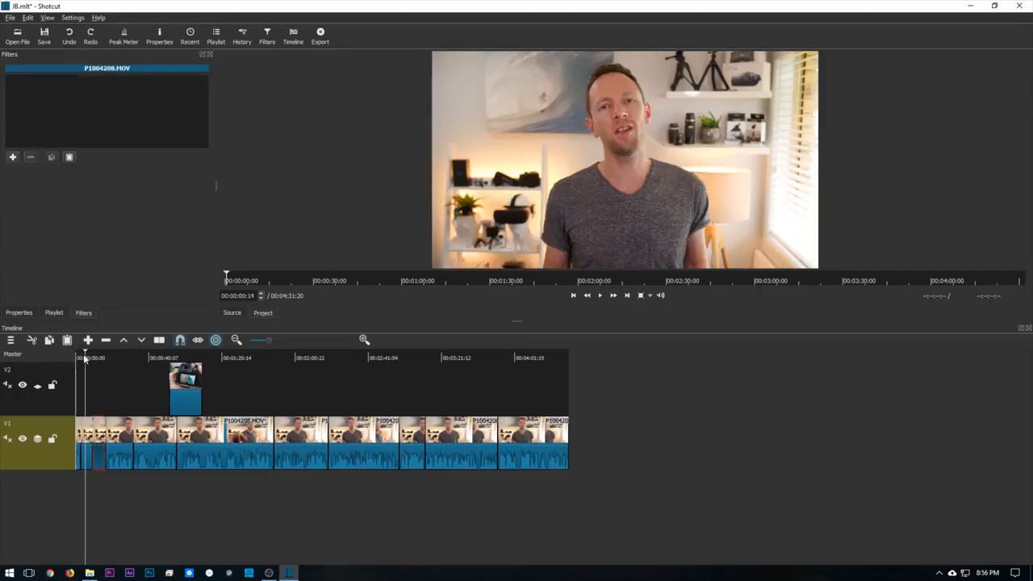
Play the opening section from near its start and view the title at 00:00:06:12.
{"action": "left_click_drag", "start_coordinate": [86, 360], "coordinate": [78, 364]}
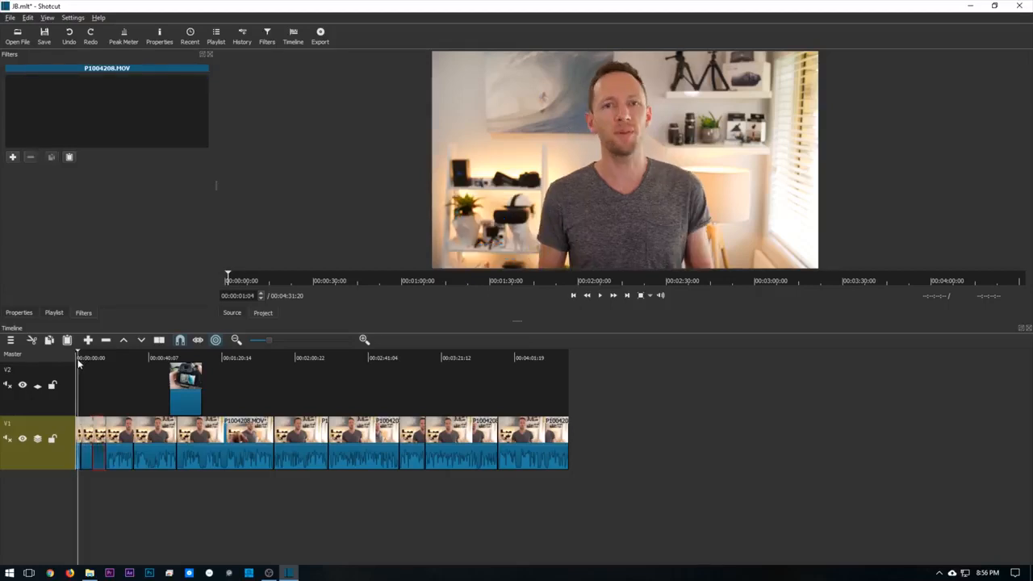
{"action": "key", "text": "space"}
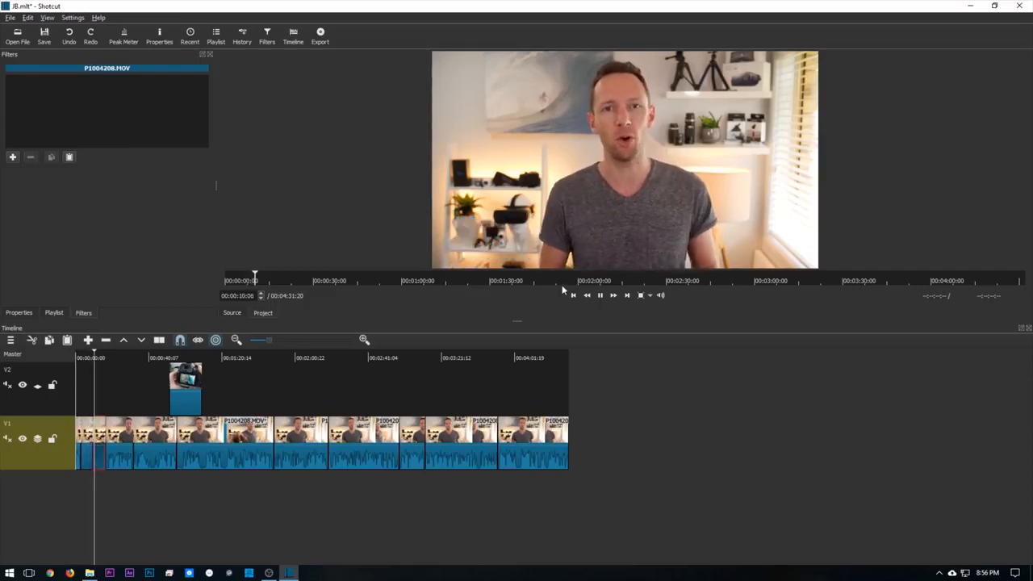
{"action": "key", "text": "space"}
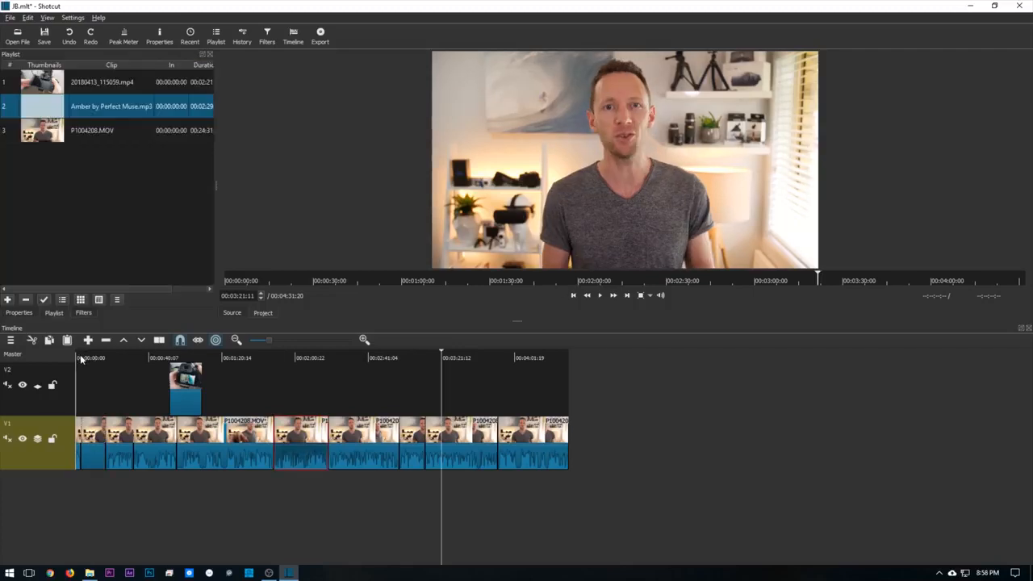
{"action": "left_click", "coordinate": [81, 360]}
{"action": "left_click", "coordinate": [87, 357]}
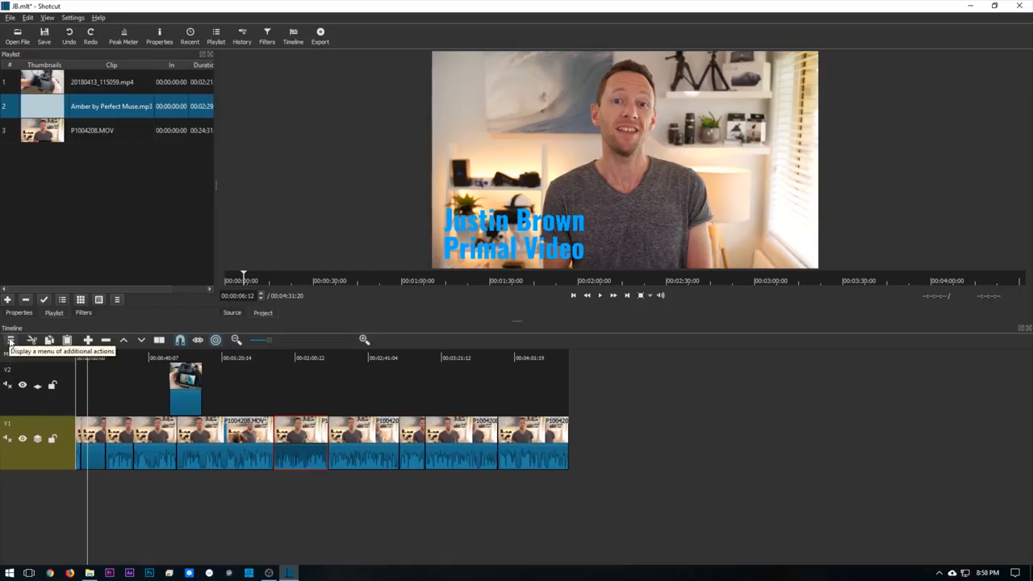
Add an audio track and place Amber by Perfect Muse.mp3 on it near the timeline start.
{"action": "left_click", "coordinate": [10, 341]}
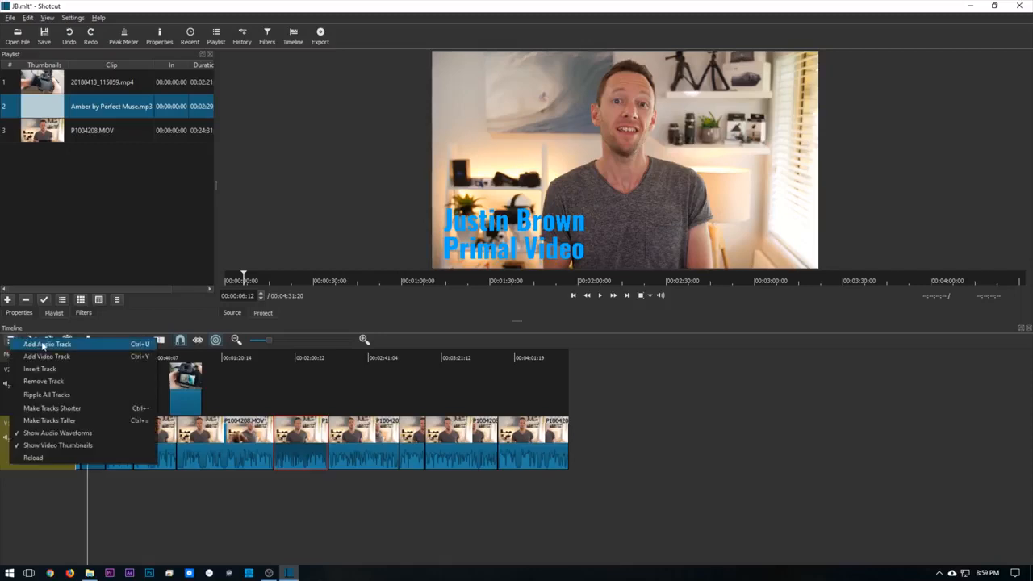
{"action": "left_click", "coordinate": [65, 345]}
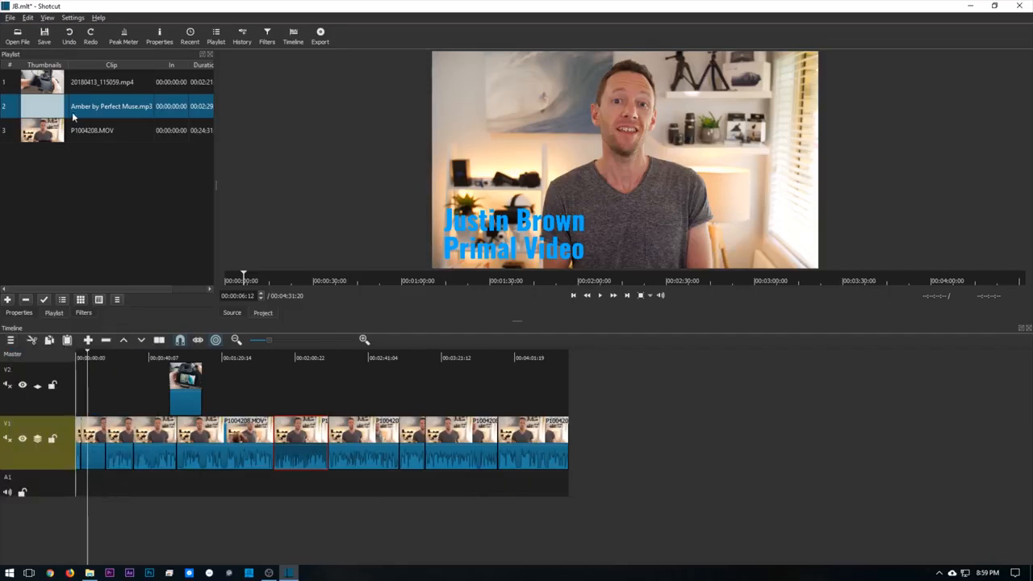
{"action": "left_click_drag", "start_coordinate": [43, 108], "coordinate": [93, 489]}
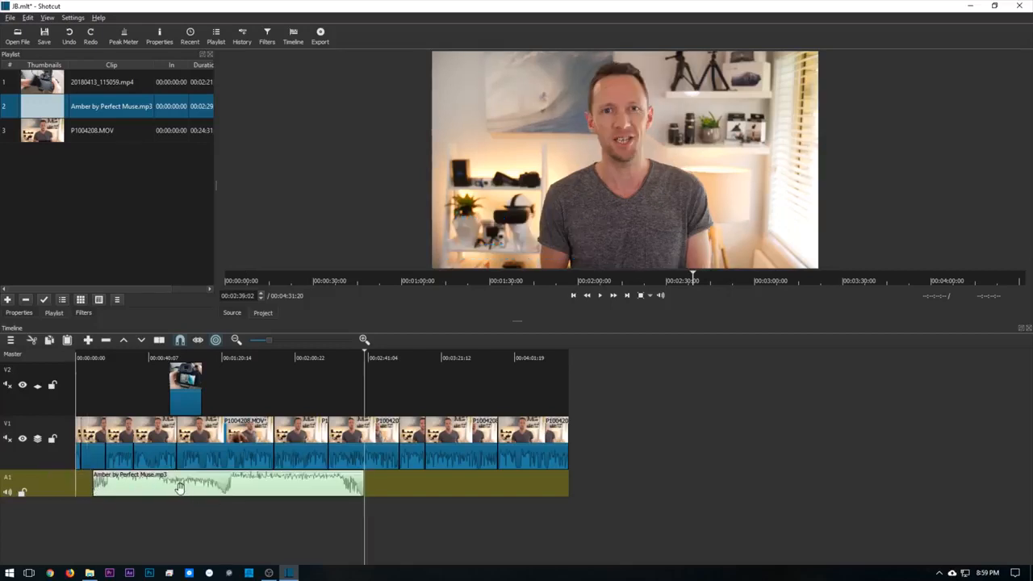
Try shifting the music clip along track A1 and adjusting its end and start trims.
{"action": "left_click_drag", "start_coordinate": [190, 489], "coordinate": [211, 494]}
{"action": "left_click_drag", "start_coordinate": [372, 485], "coordinate": [353, 490]}
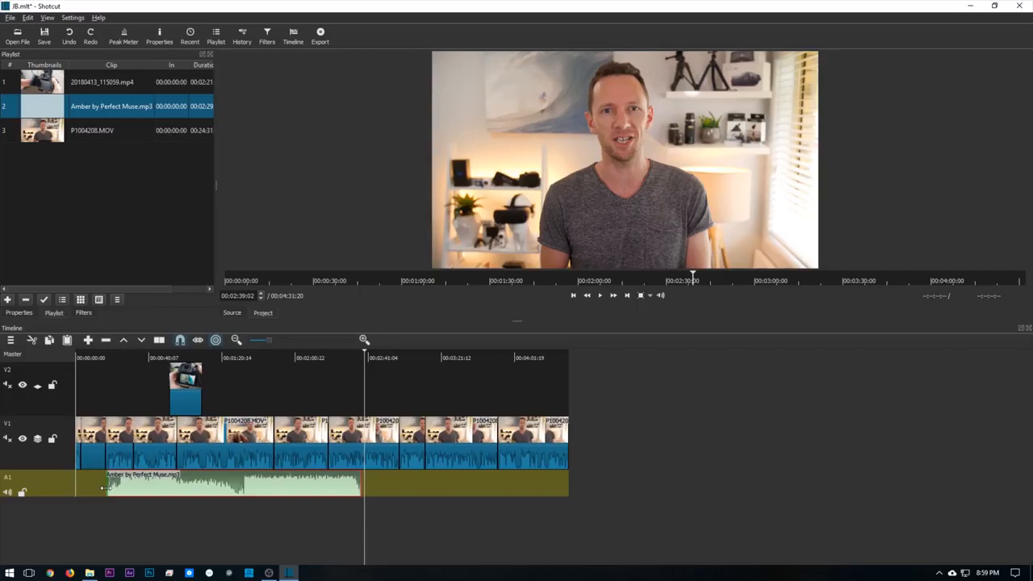
{"action": "left_click_drag", "start_coordinate": [113, 487], "coordinate": [90, 487]}
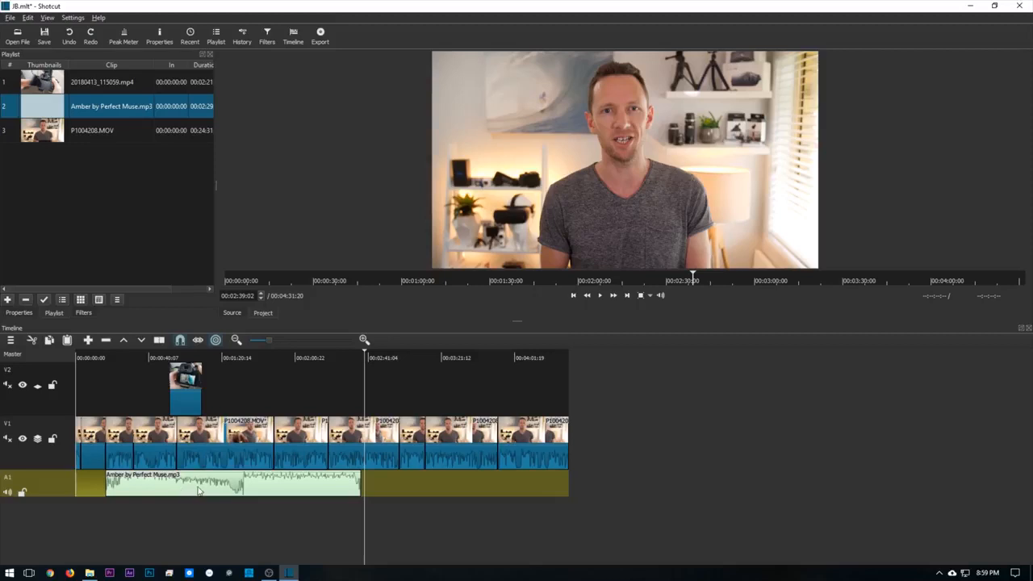
Move the music clip to the start of track A1 and place a second copy of it directly after.
{"action": "left_click_drag", "start_coordinate": [190, 491], "coordinate": [150, 493]}
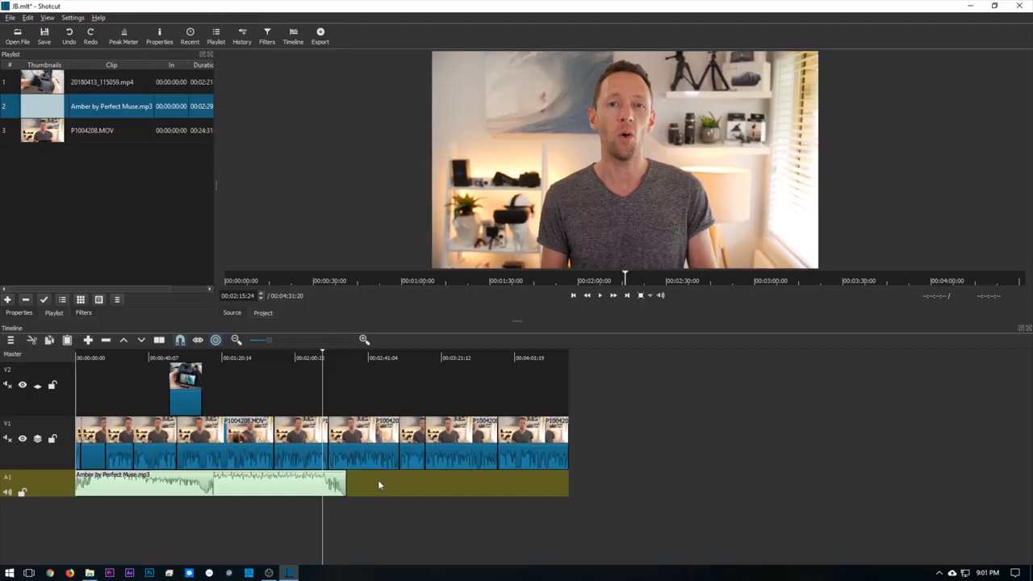
{"action": "left_click_drag", "start_coordinate": [40, 113], "coordinate": [372, 487]}
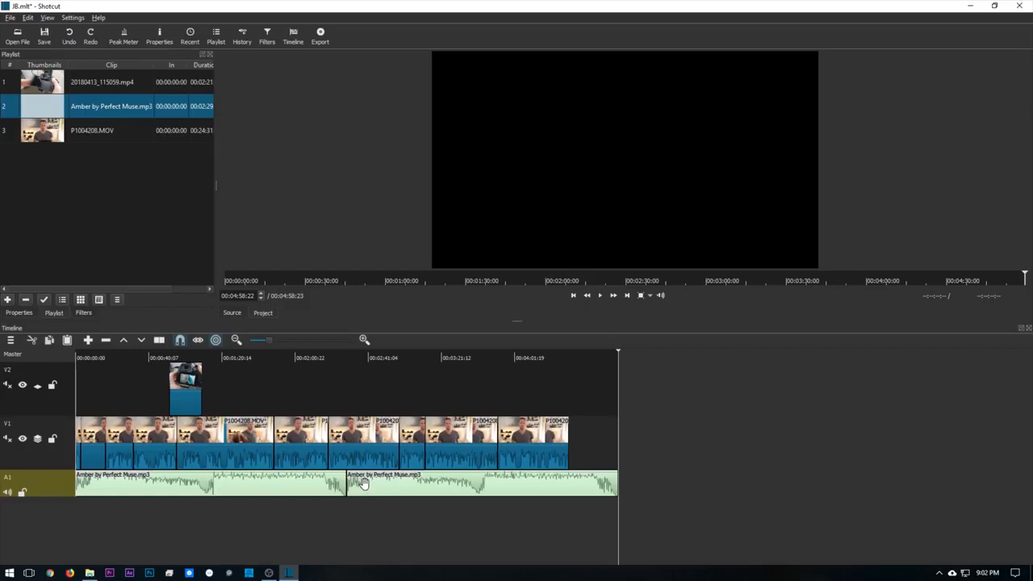
Overlap the second music clip with the first by about 13 seconds to create a crossfade, and play through the transition.
{"action": "mouse_move", "coordinate": [380, 487]}
{"action": "left_mouse_down"}
{"action": "mouse_move", "coordinate": [409, 491]}
{"action": "mouse_move", "coordinate": [379, 496]}
{"action": "left_mouse_up"}
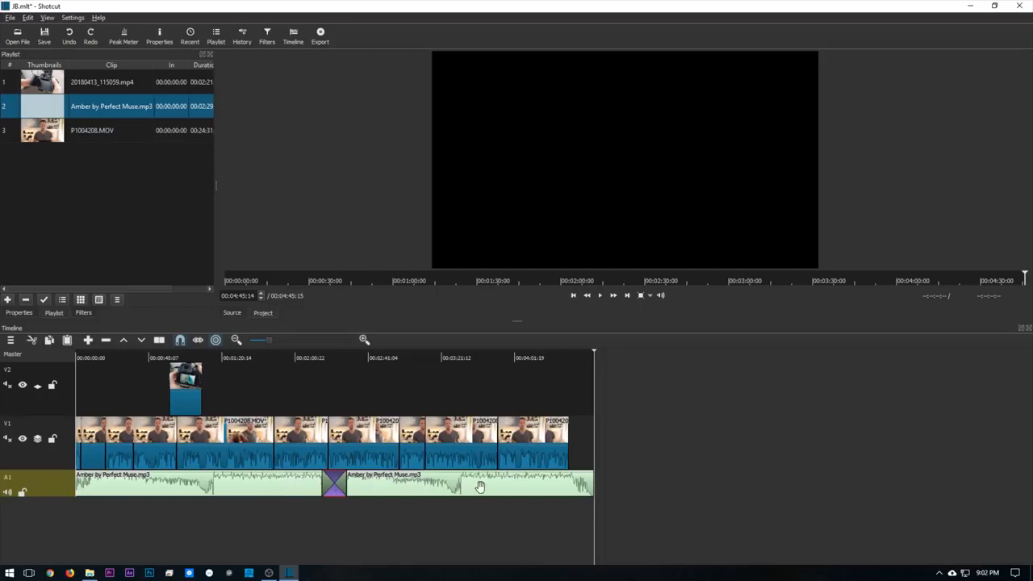
{"action": "left_click", "coordinate": [319, 357]}
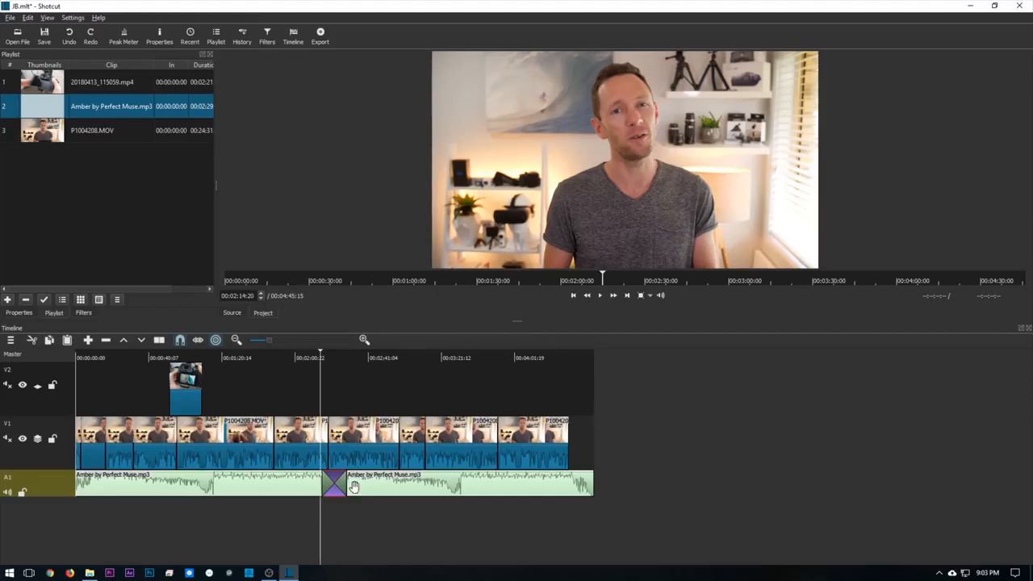
{"action": "key", "text": "space"}
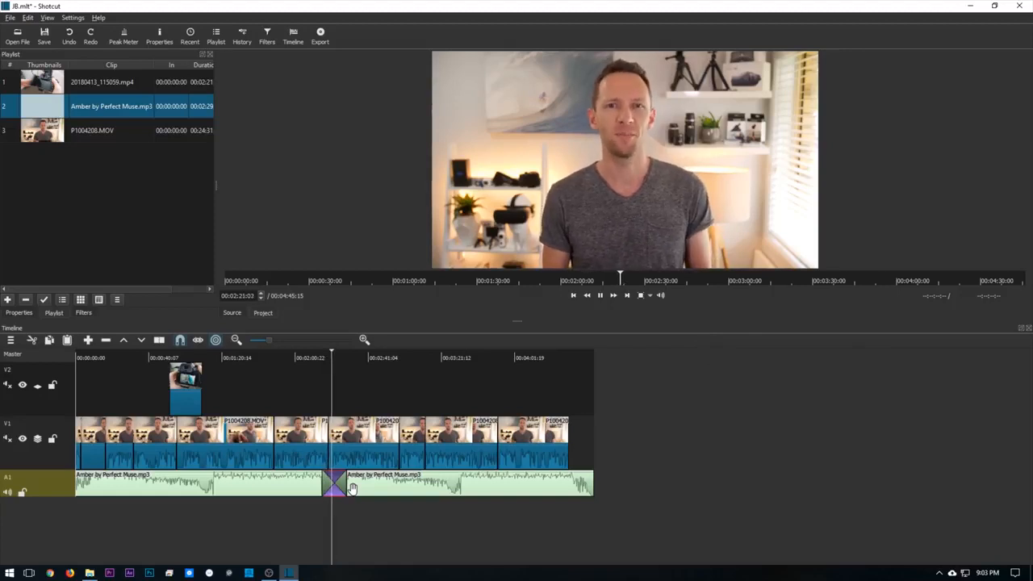
{"action": "key", "text": "space"}
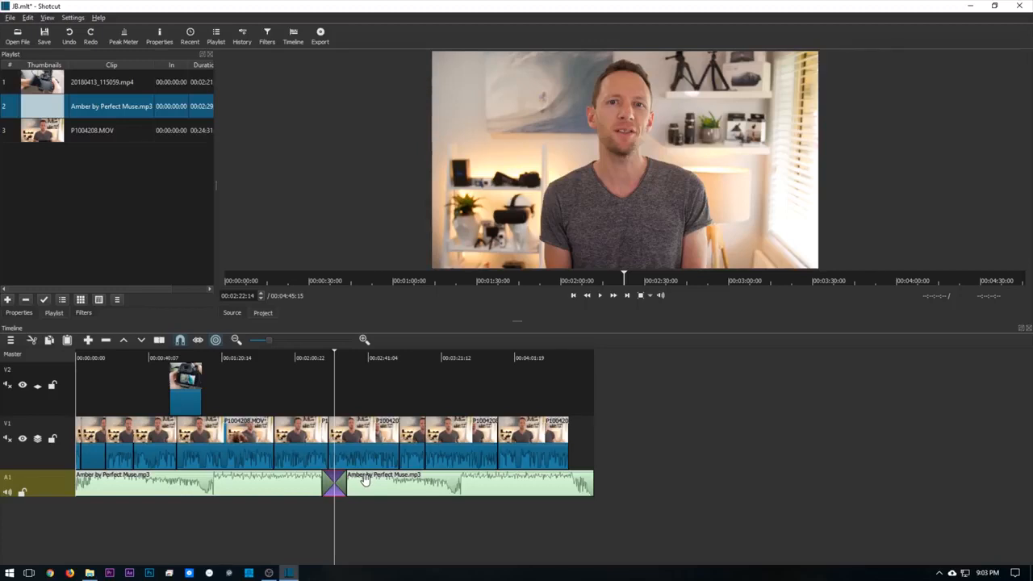
Trim the second music clip to the end of the V1 footage and add a Fade Out Audio filter to it.
{"action": "left_click_drag", "start_coordinate": [584, 487], "coordinate": [566, 489]}
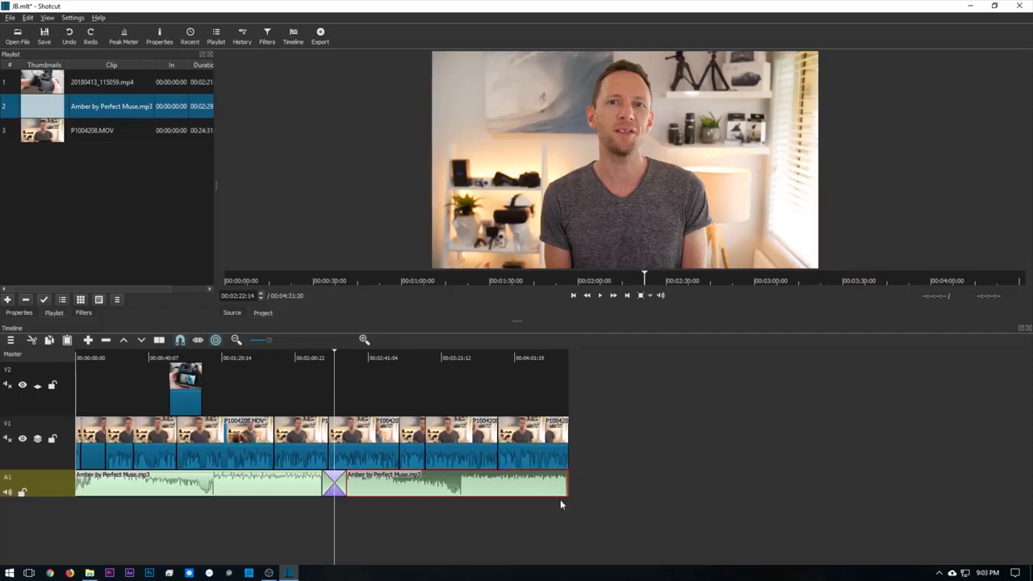
{"action": "left_click", "coordinate": [563, 483]}
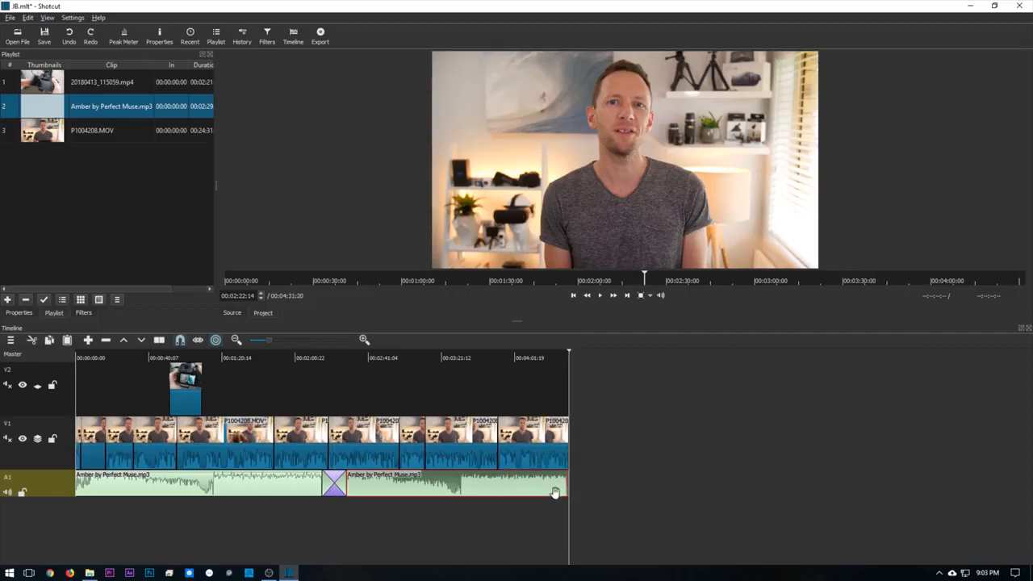
{"action": "left_click", "coordinate": [82, 314]}
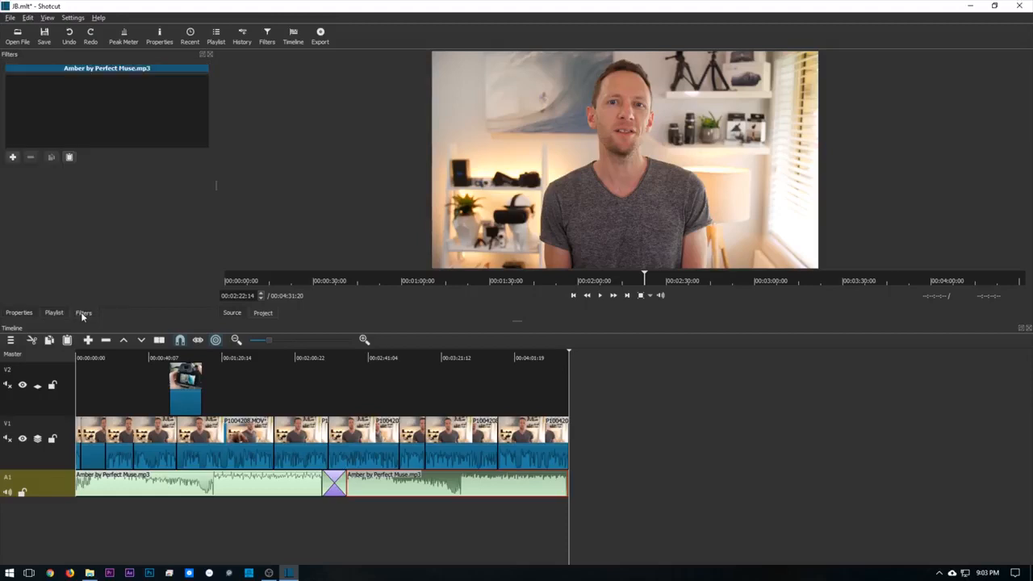
{"action": "left_click", "coordinate": [13, 158]}
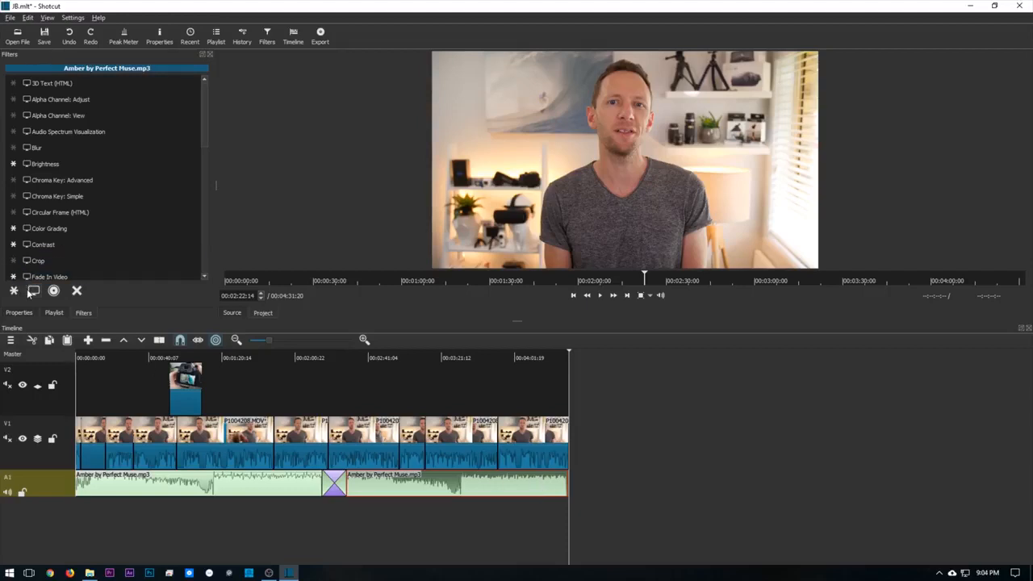
{"action": "left_click", "coordinate": [54, 292]}
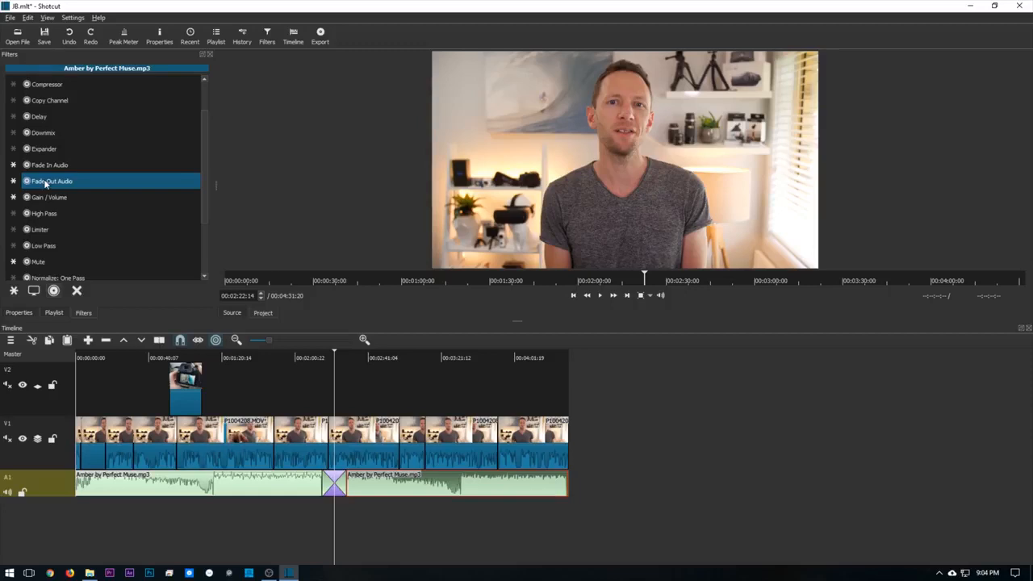
{"action": "left_click", "coordinate": [46, 183]}
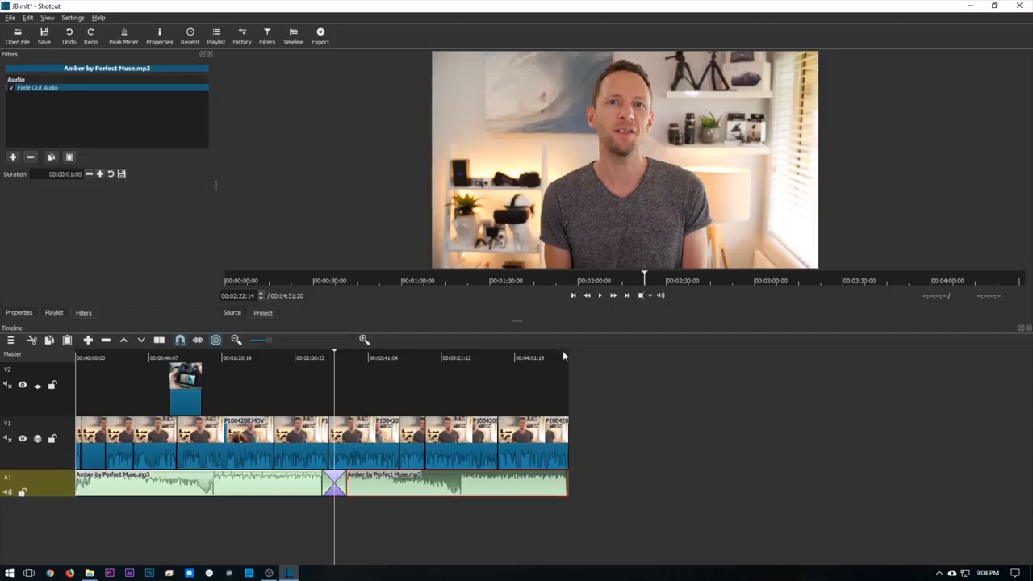
{"action": "left_click", "coordinate": [562, 351]}
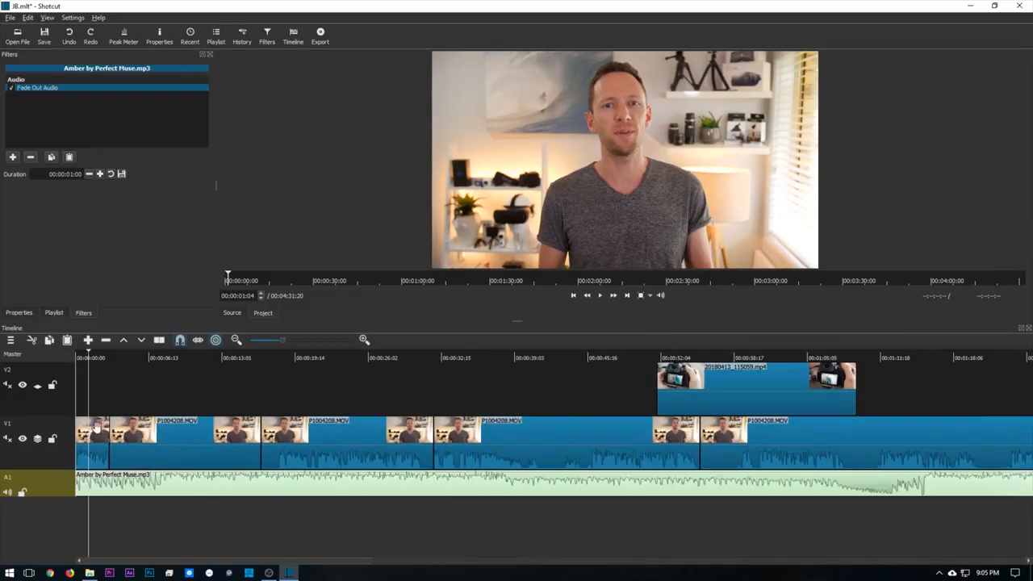
Add a Color Grading filter to the first clip on track V1.
{"action": "left_click", "coordinate": [97, 432]}
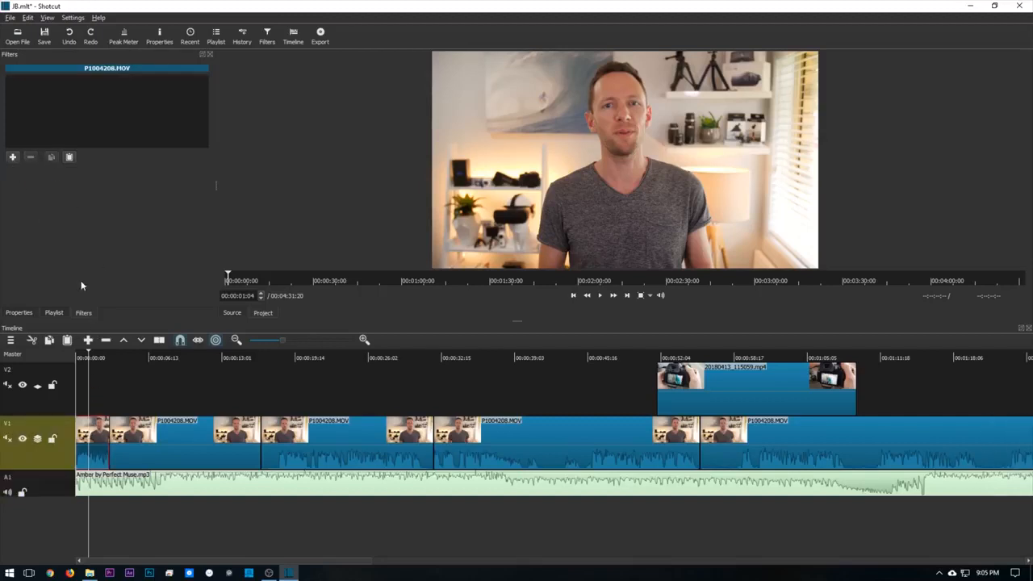
{"action": "left_click", "coordinate": [13, 157]}
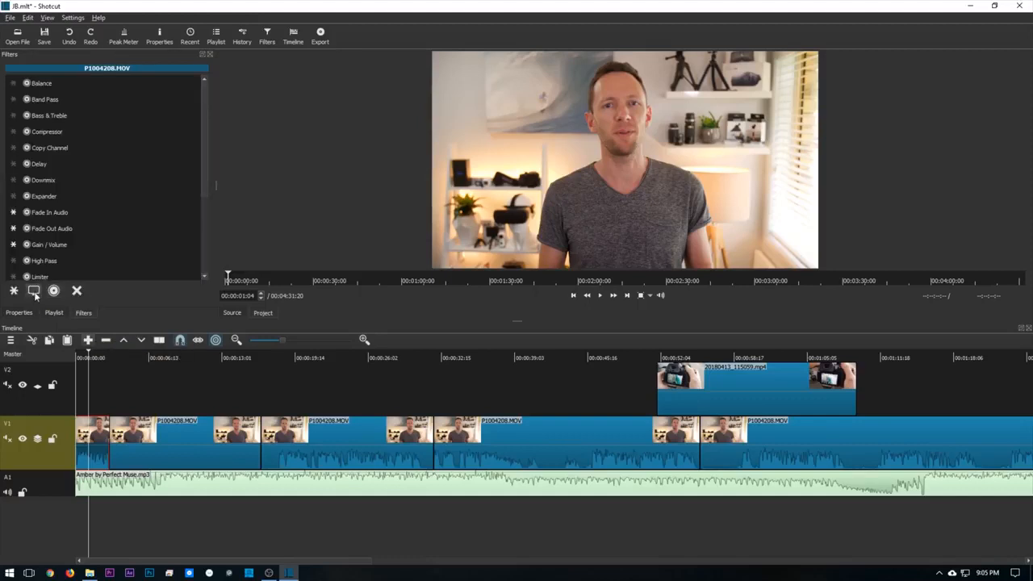
{"action": "left_click", "coordinate": [34, 292]}
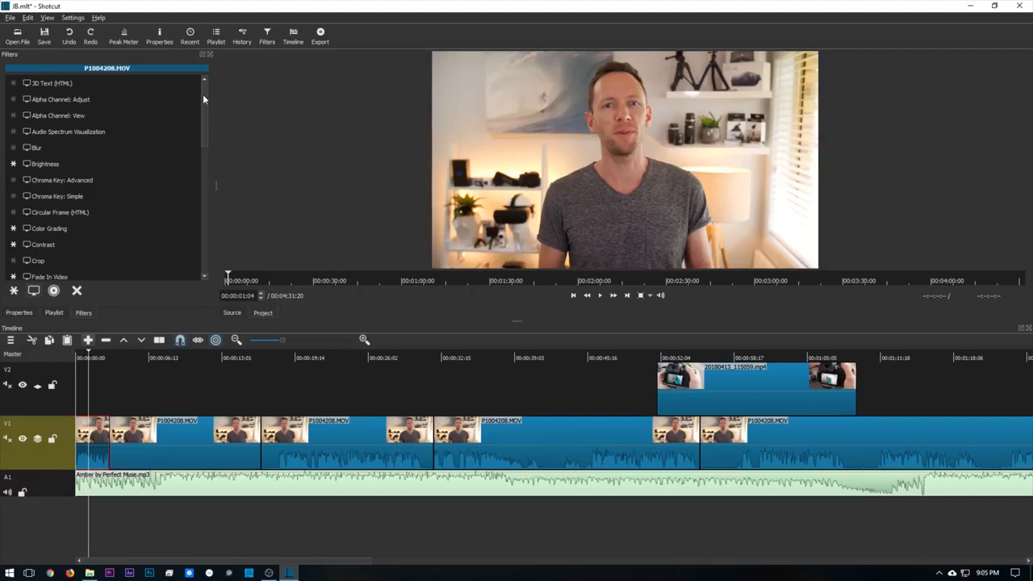
{"action": "left_click_drag", "start_coordinate": [202, 94], "coordinate": [202, 115]}
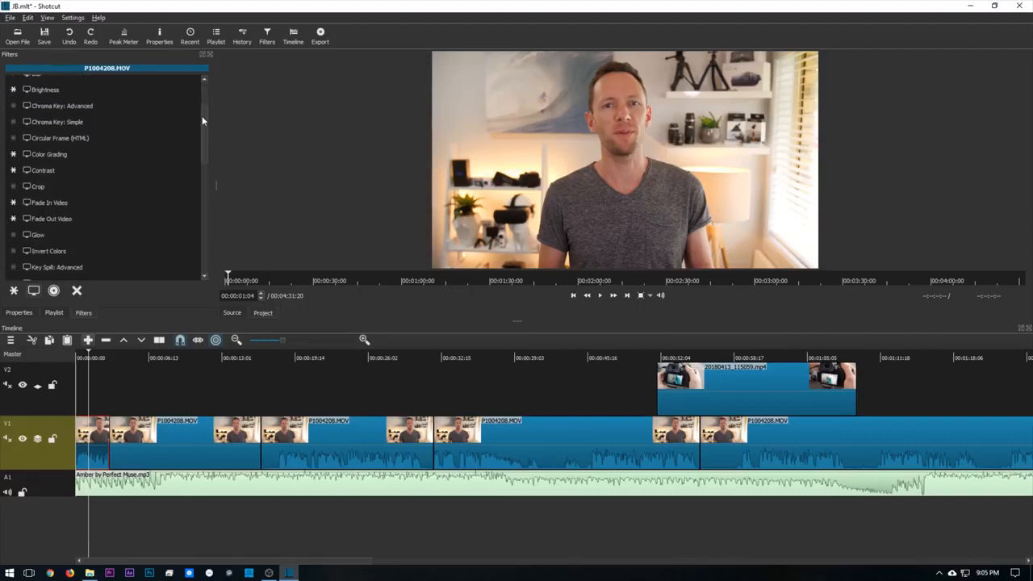
{"action": "left_click", "coordinate": [48, 153]}
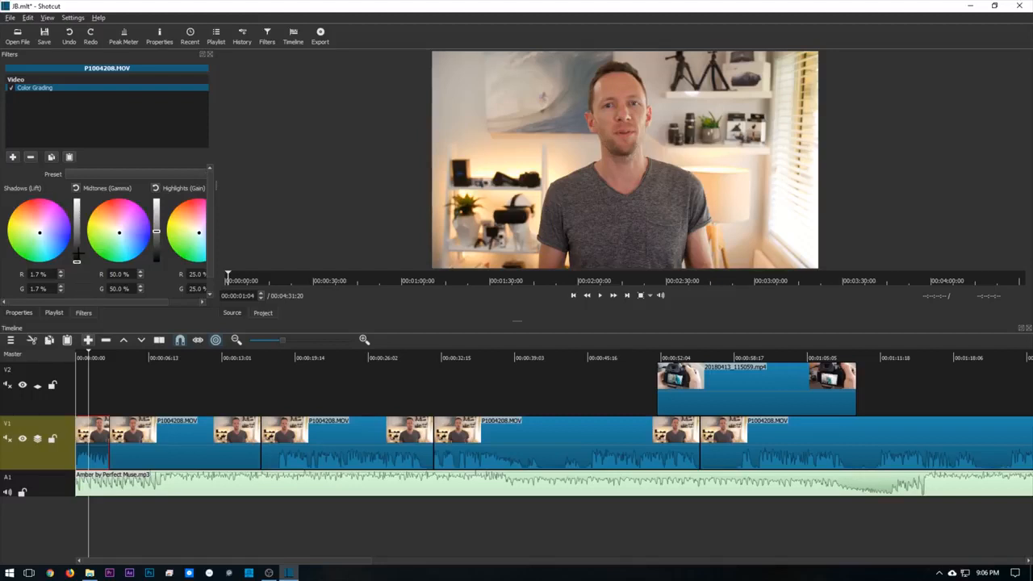
Adjust the shadows and midtones slightly in the first clip's Color Grading filter.
{"action": "mouse_move", "coordinate": [77, 256]}
{"action": "left_mouse_down"}
{"action": "mouse_move", "coordinate": [77, 240]}
{"action": "mouse_move", "coordinate": [79, 260]}
{"action": "left_mouse_up"}
{"action": "mouse_move", "coordinate": [120, 230]}
{"action": "left_mouse_down"}
{"action": "mouse_move", "coordinate": [122, 218]}
{"action": "mouse_move", "coordinate": [100, 230]}
{"action": "mouse_move", "coordinate": [121, 231]}
{"action": "left_mouse_up"}
{"action": "left_click_drag", "start_coordinate": [160, 301], "coordinate": [194, 303]}
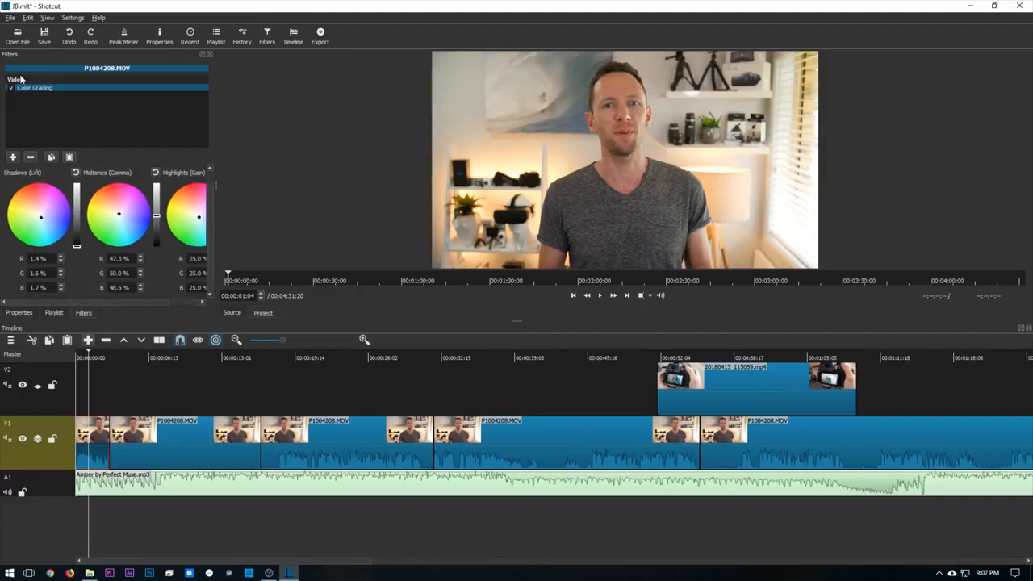
Add a White Balance filter to the first V1 clip alongside the color grading.
{"action": "left_click", "coordinate": [13, 158]}
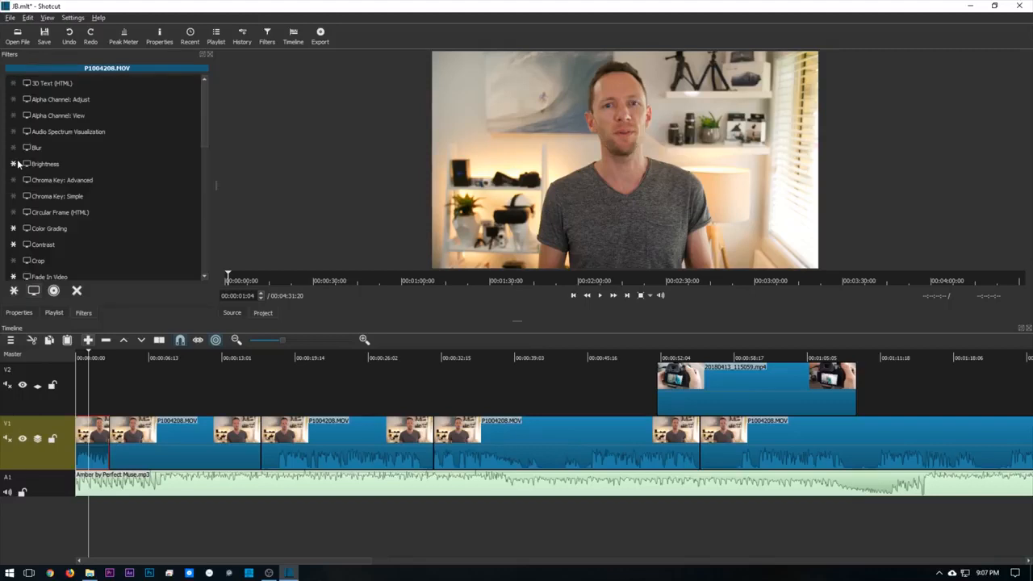
{"action": "left_click_drag", "start_coordinate": [207, 134], "coordinate": [196, 271]}
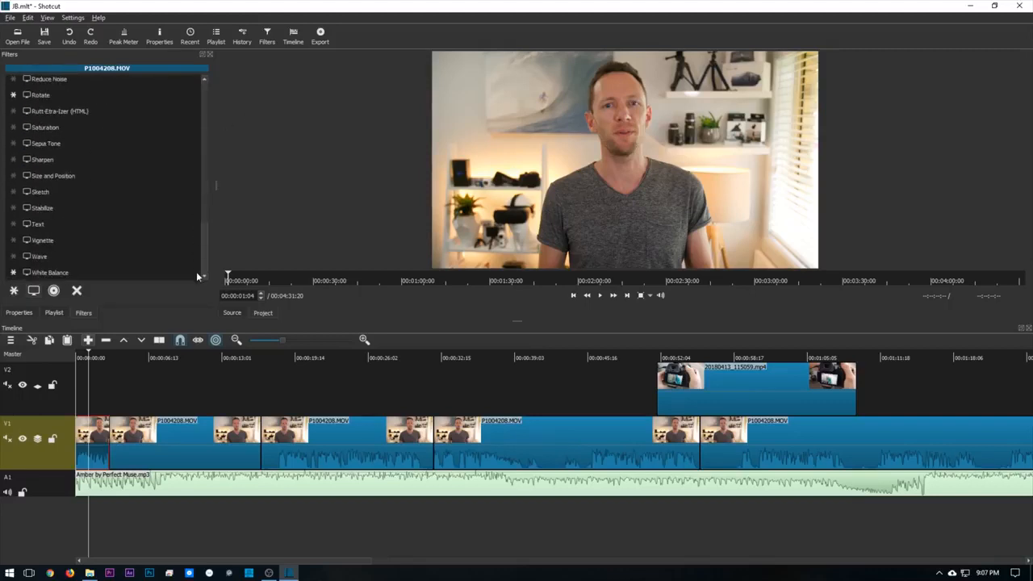
{"action": "left_click", "coordinate": [55, 272]}
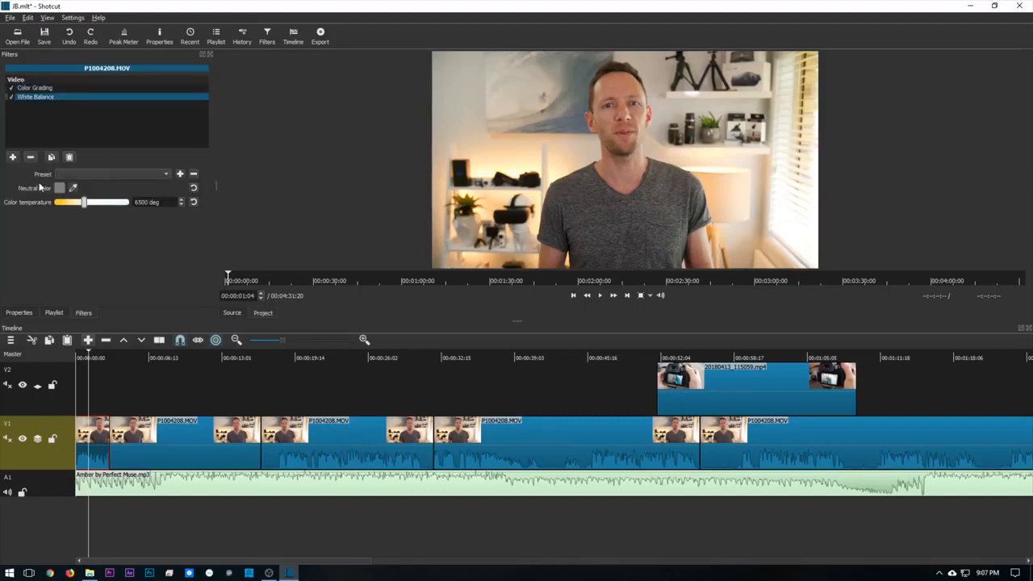
Sample the white shelf below the tripods as the neutral color and fine-tune the color temperature for a slightly cooler picture.
{"action": "left_click", "coordinate": [73, 187]}
{"action": "left_click", "coordinate": [692, 93]}
{"action": "mouse_move", "coordinate": [84, 202]}
{"action": "left_mouse_down"}
{"action": "mouse_move", "coordinate": [66, 205]}
{"action": "mouse_move", "coordinate": [119, 202]}
{"action": "mouse_move", "coordinate": [91, 209]}
{"action": "left_mouse_up"}
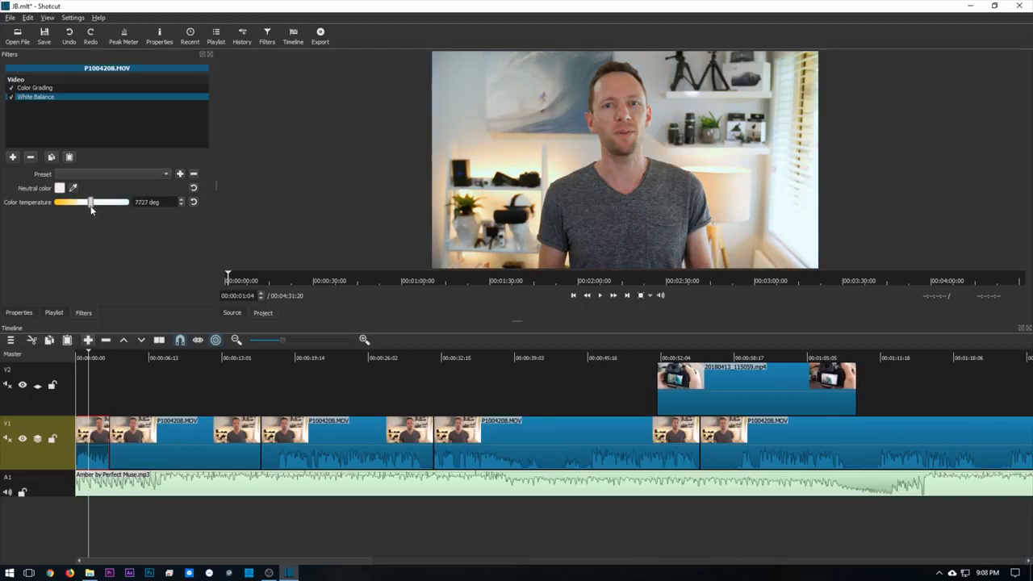
{"action": "left_click_drag", "start_coordinate": [91, 209], "coordinate": [87, 209]}
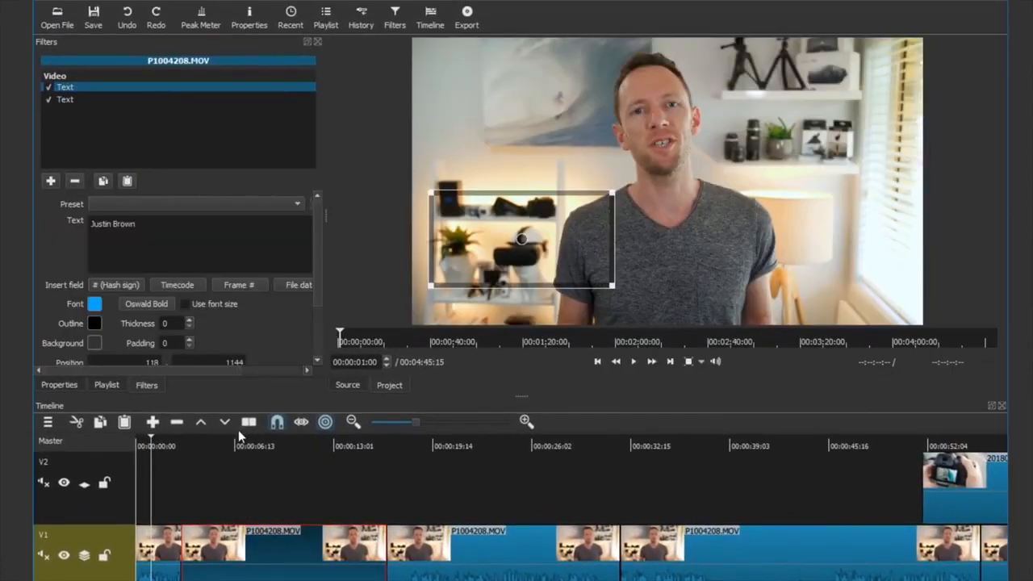
Paste the copied Color Grading and White Balance filters onto the second V1 clip and show its frame at 10 seconds.
{"action": "left_click", "coordinate": [126, 182]}
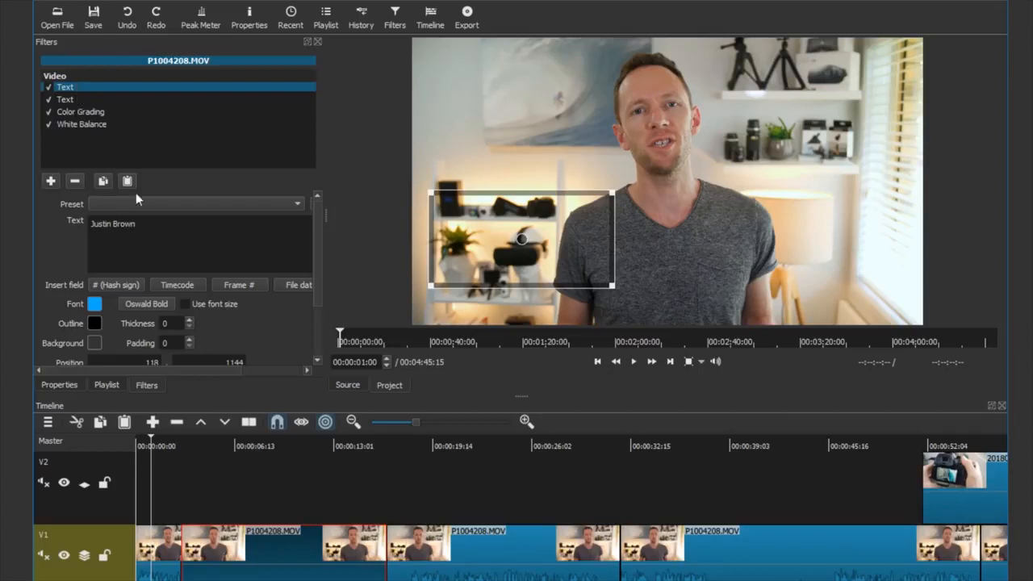
{"action": "left_click", "coordinate": [287, 441]}
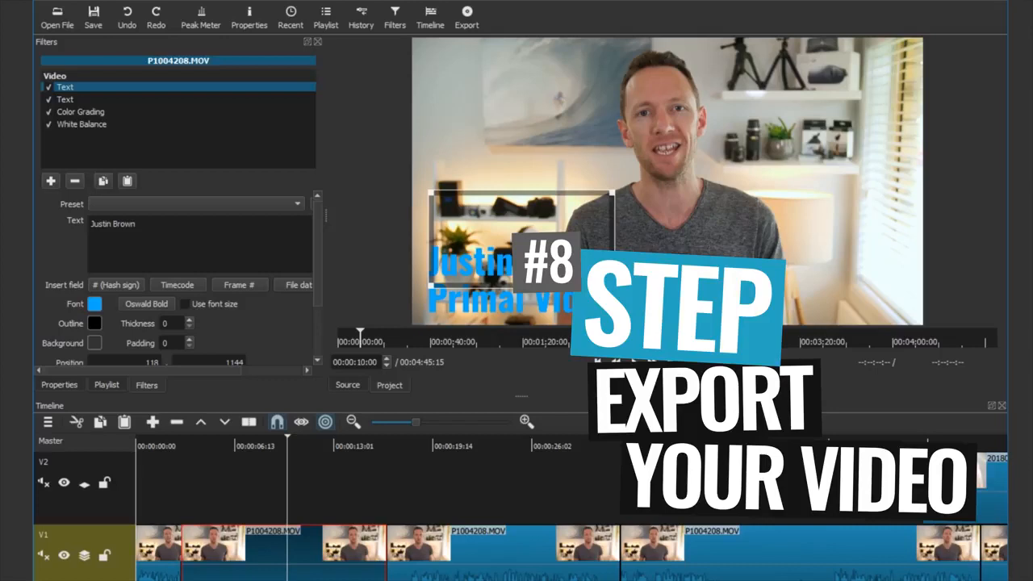
Open the export settings and choose the H.264 Main Profile preset.
{"action": "left_click", "coordinate": [466, 16]}
{"action": "left_click_drag", "start_coordinate": [152, 109], "coordinate": [151, 179]}
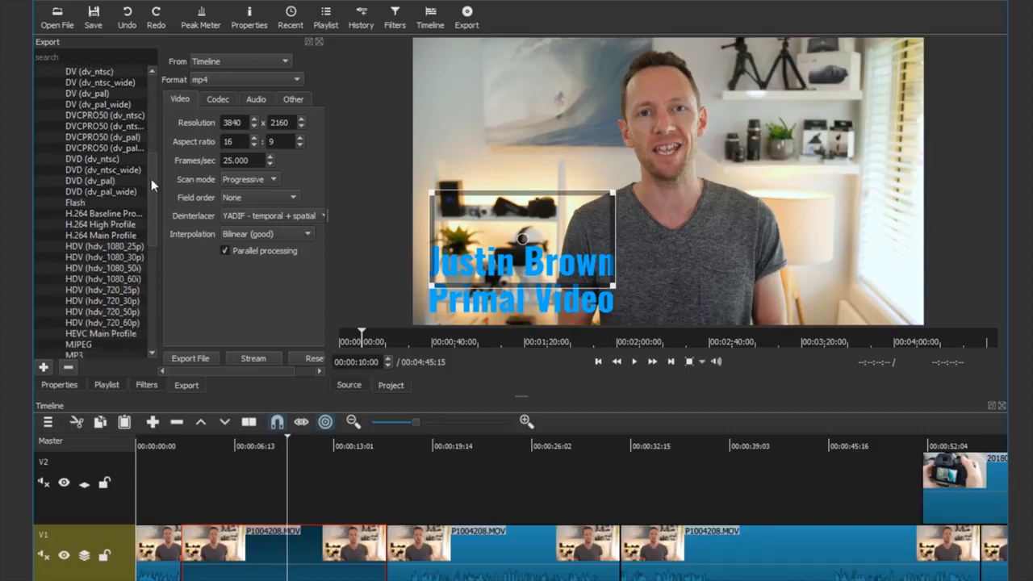
{"action": "left_click", "coordinate": [97, 234]}
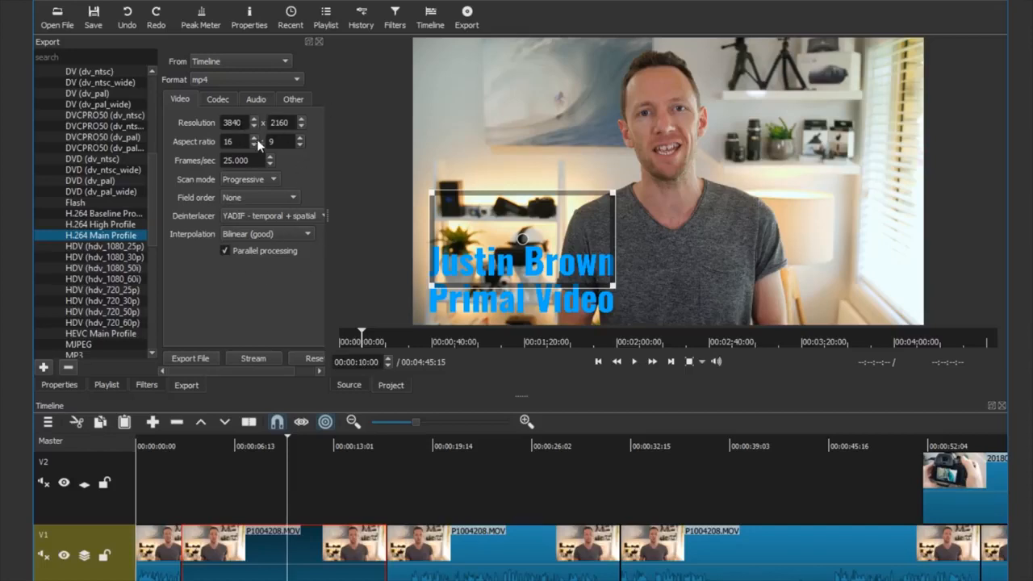
Review the available video codecs, keep libx264, and set the export's video quality to 80%.
{"action": "left_click", "coordinate": [218, 99]}
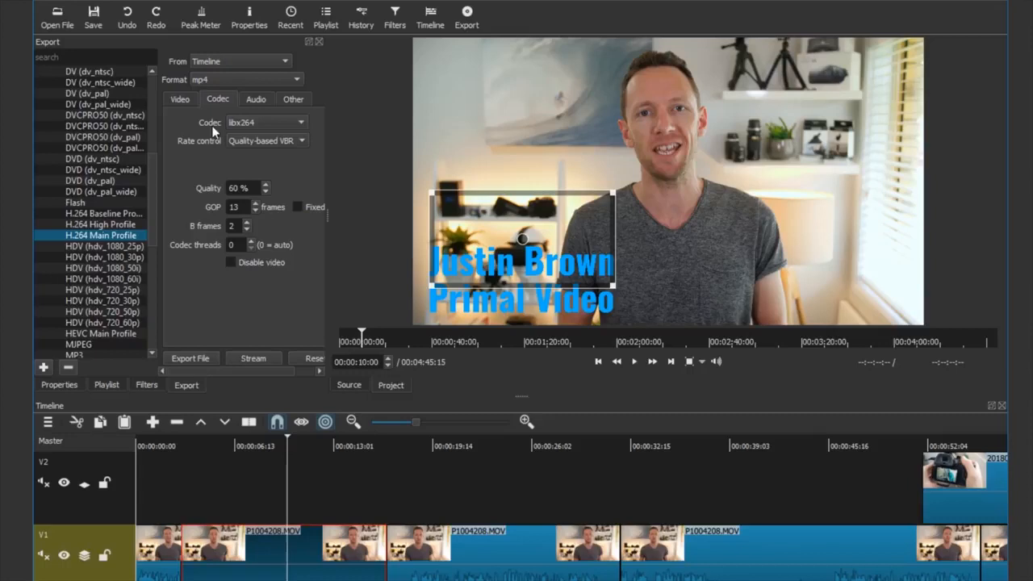
{"action": "left_click", "coordinate": [265, 122]}
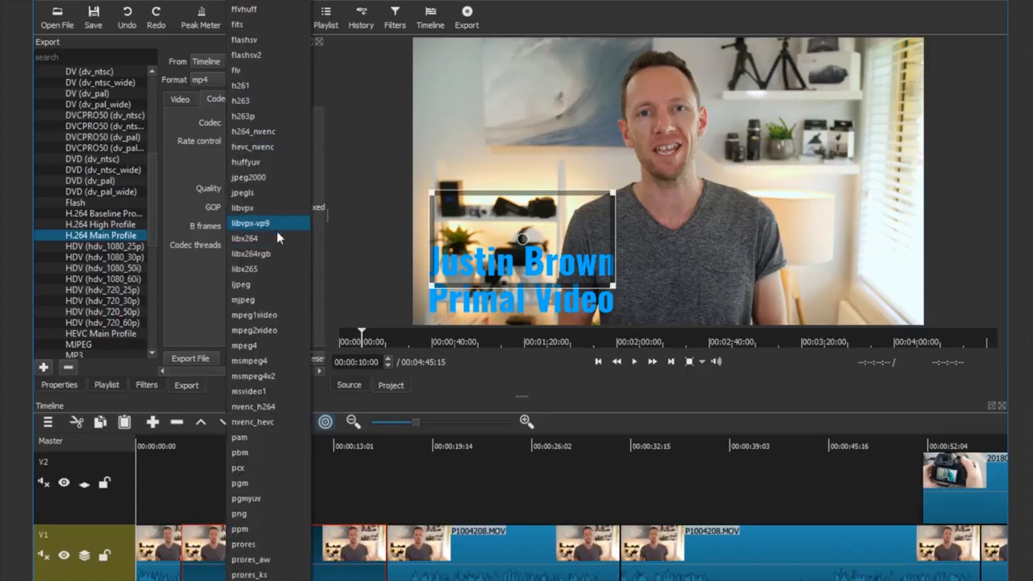
{"action": "left_click", "coordinate": [187, 160]}
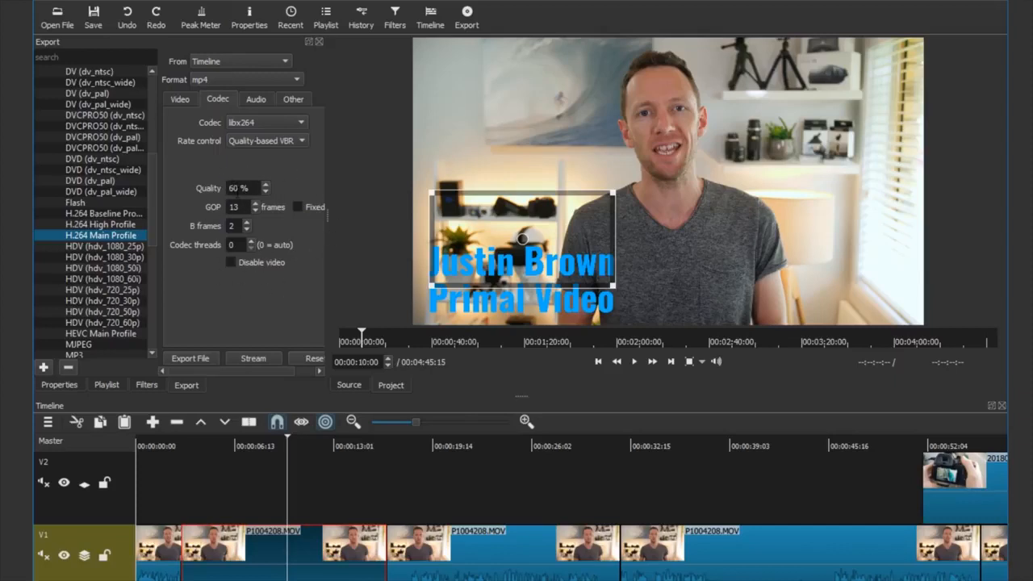
{"action": "double_click", "coordinate": [231, 189]}
{"action": "type", "text": "80"}
Check the audio export settings and export the timeline as JB.mp4 to the Videos folder.
{"action": "left_click", "coordinate": [263, 100]}
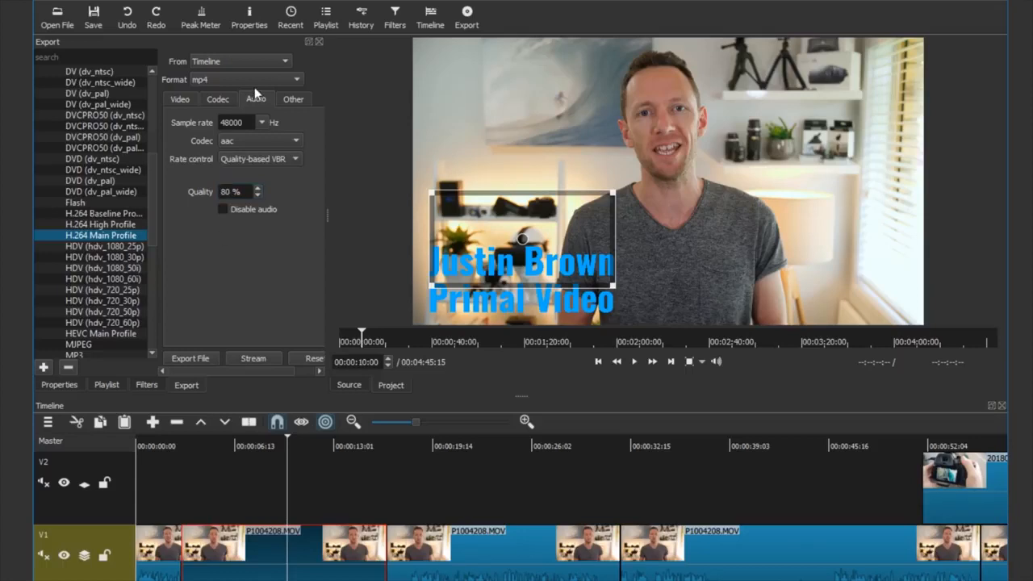
{"action": "left_click", "coordinate": [187, 359]}
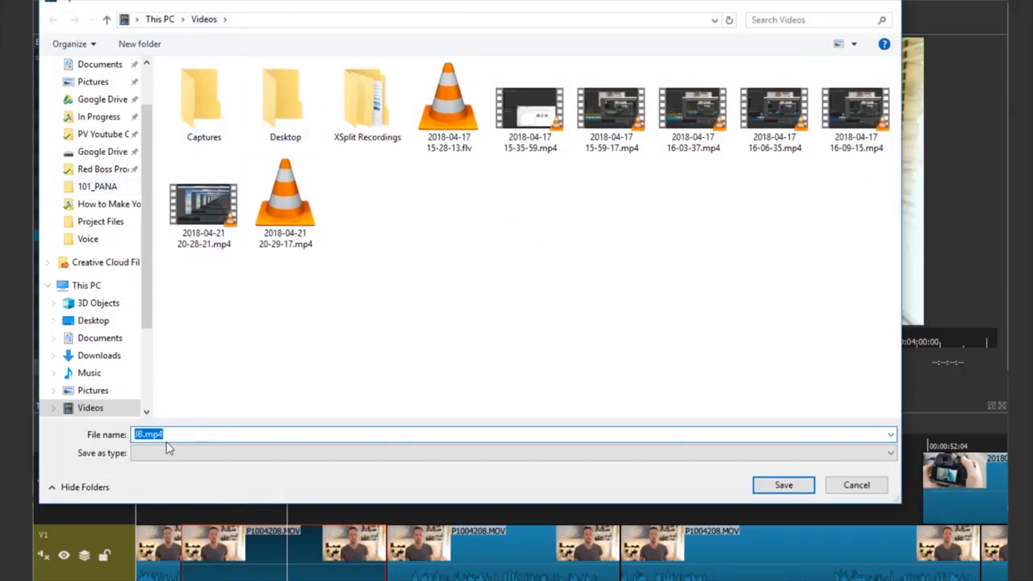
{"action": "left_click", "coordinate": [758, 487]}
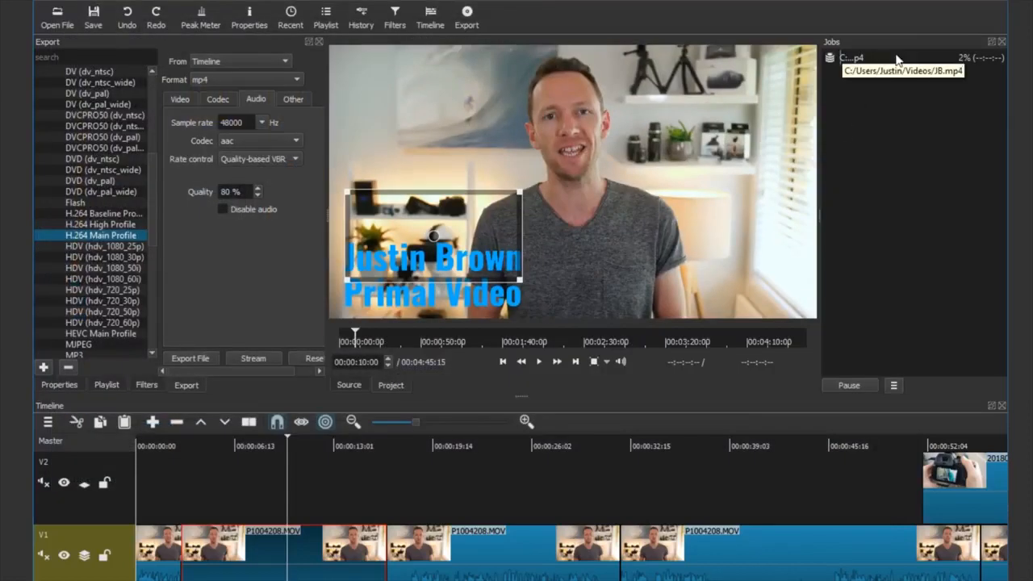